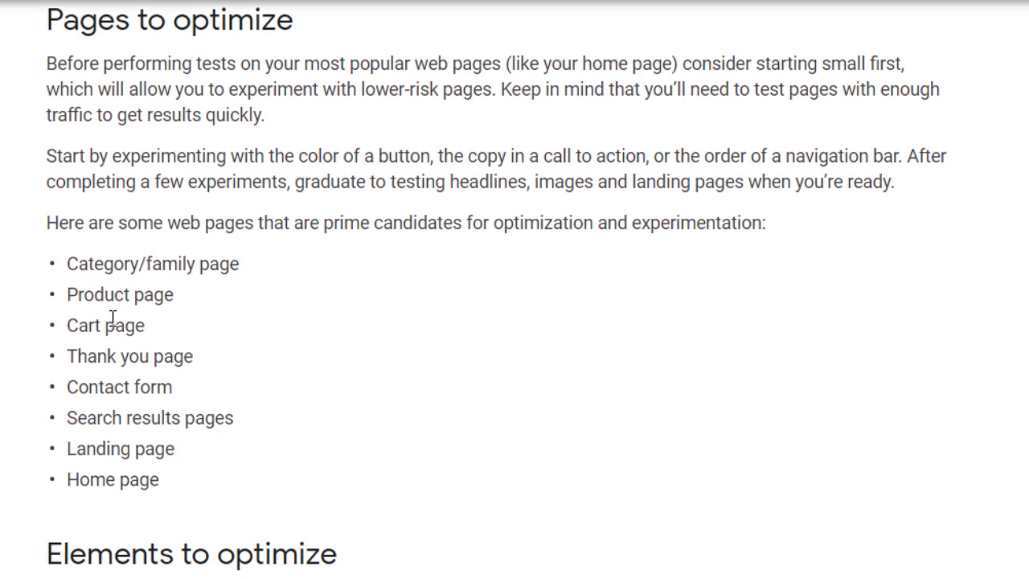
Examine the article's lists of pages, website elements and general areas to optimize for experiment ideas
{"action": "scroll", "coordinate": [120, 401], "scroll_direction": "down", "scroll_amount": 6}
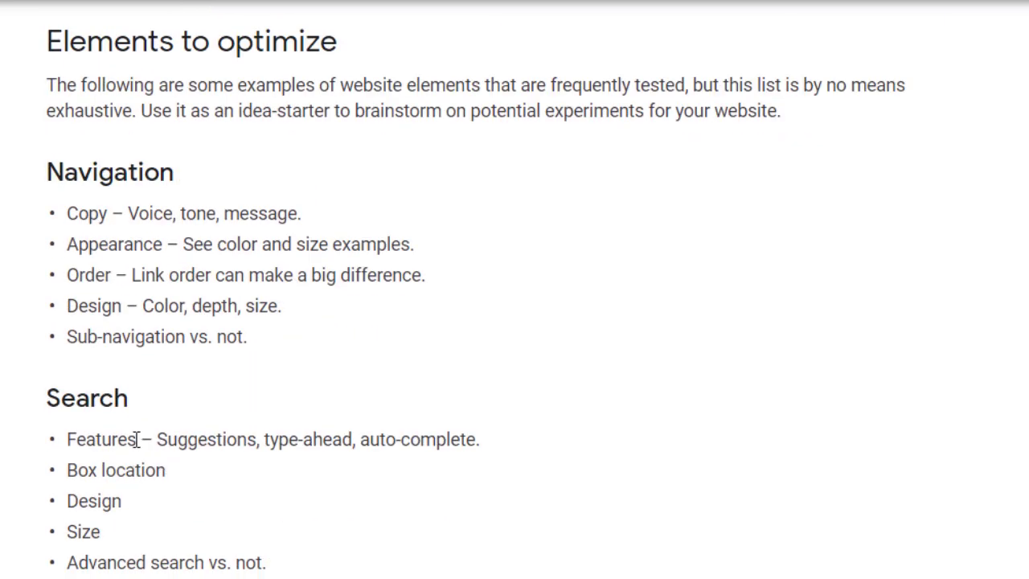
{"action": "scroll", "coordinate": [129, 442], "scroll_direction": "down", "scroll_amount": 4}
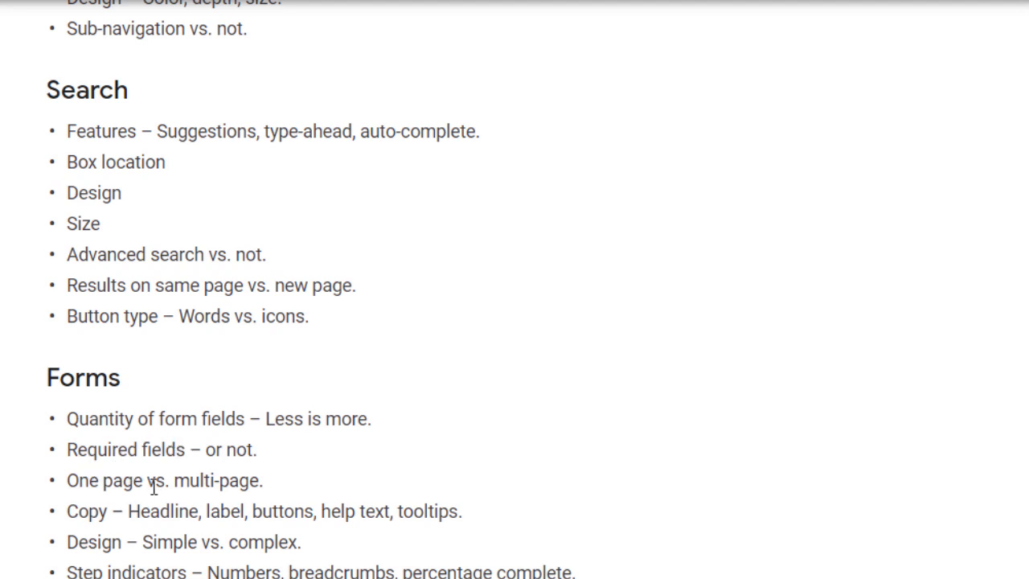
{"action": "scroll", "coordinate": [153, 486], "scroll_direction": "down", "scroll_amount": 2}
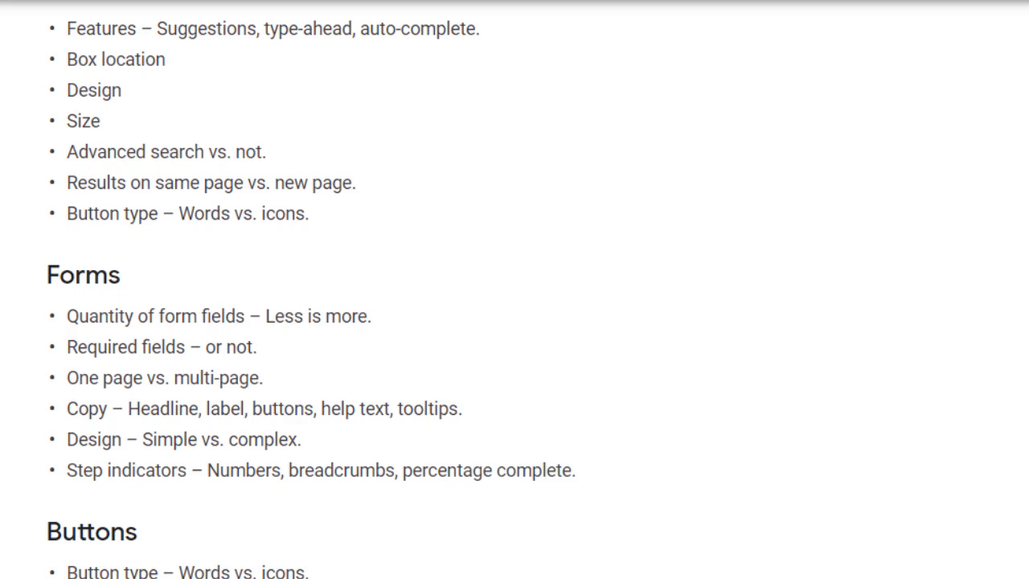
{"action": "scroll", "coordinate": [514, 322], "scroll_direction": "down", "scroll_amount": 2}
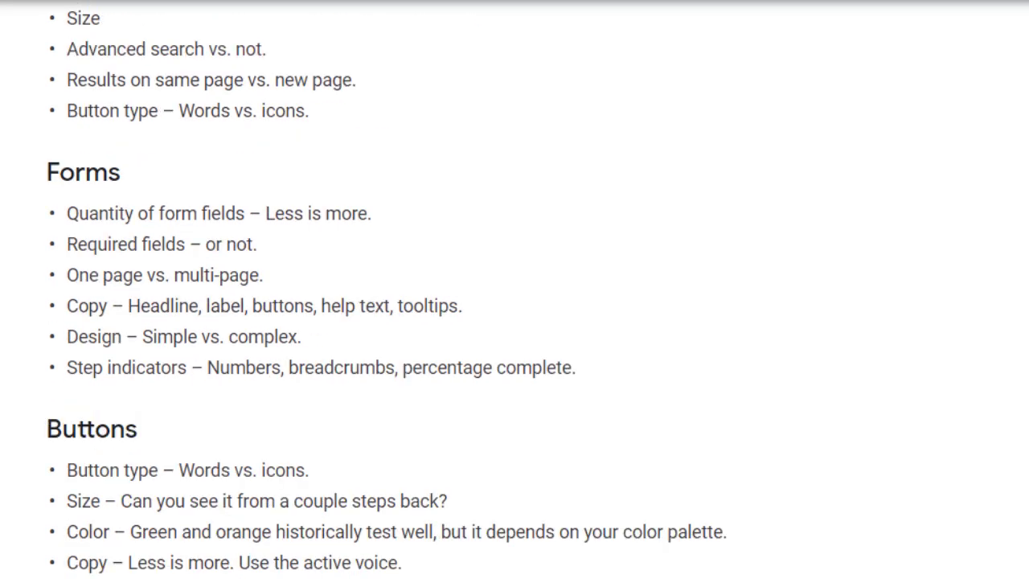
{"action": "scroll", "coordinate": [514, 322], "scroll_direction": "down", "scroll_amount": 2}
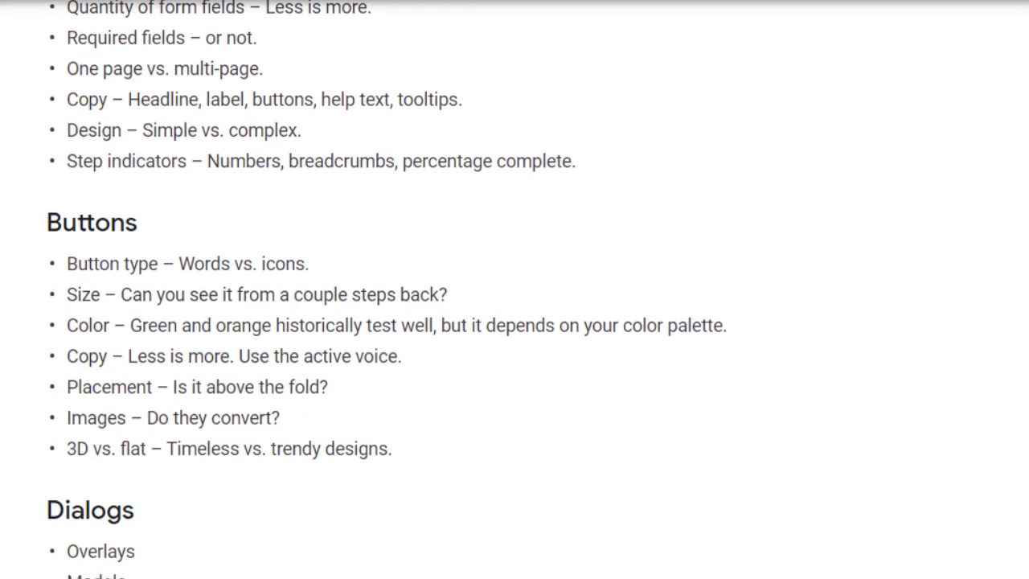
{"action": "scroll", "coordinate": [515, 321], "scroll_direction": "down", "scroll_amount": 3}
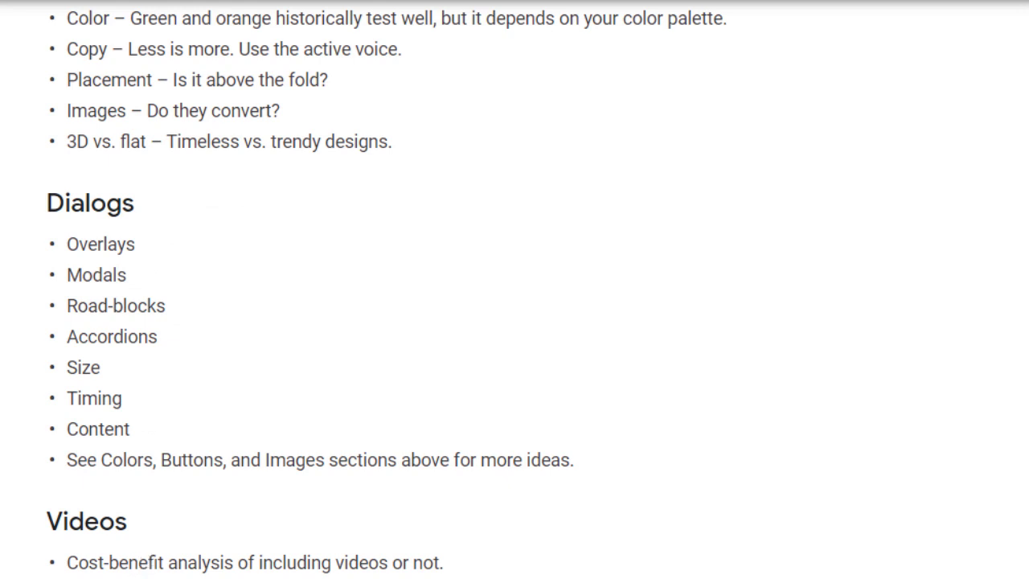
{"action": "scroll", "coordinate": [252, 329], "scroll_direction": "down", "scroll_amount": 5}
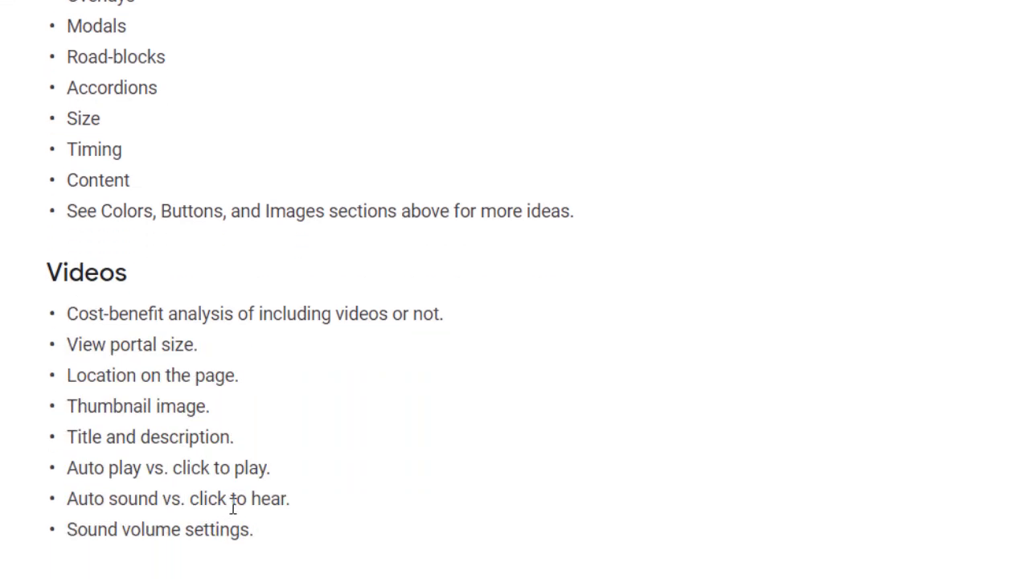
{"action": "scroll", "coordinate": [251, 329], "scroll_direction": "down", "scroll_amount": 3}
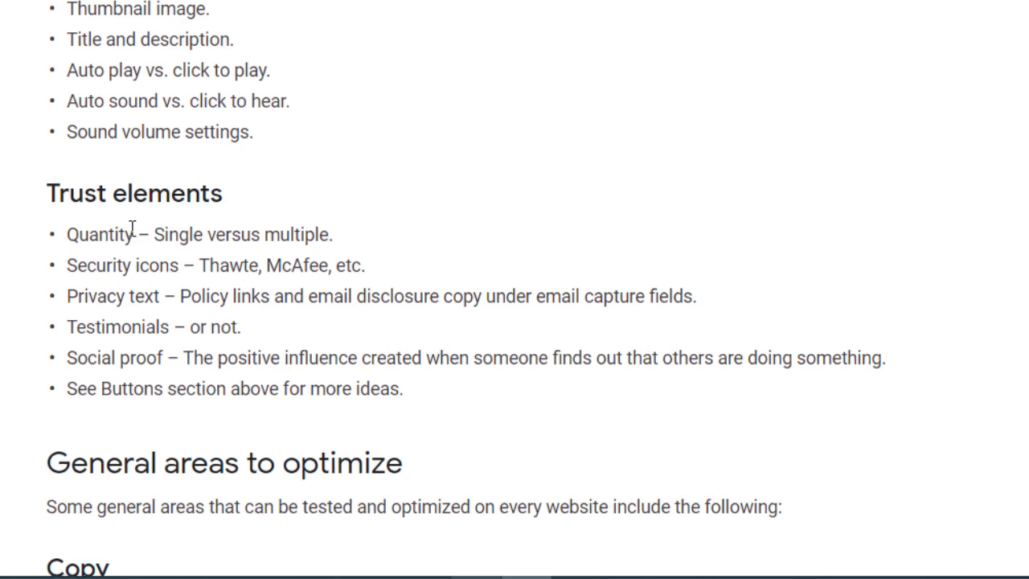
{"action": "scroll", "coordinate": [133, 233], "scroll_direction": "down", "scroll_amount": 6}
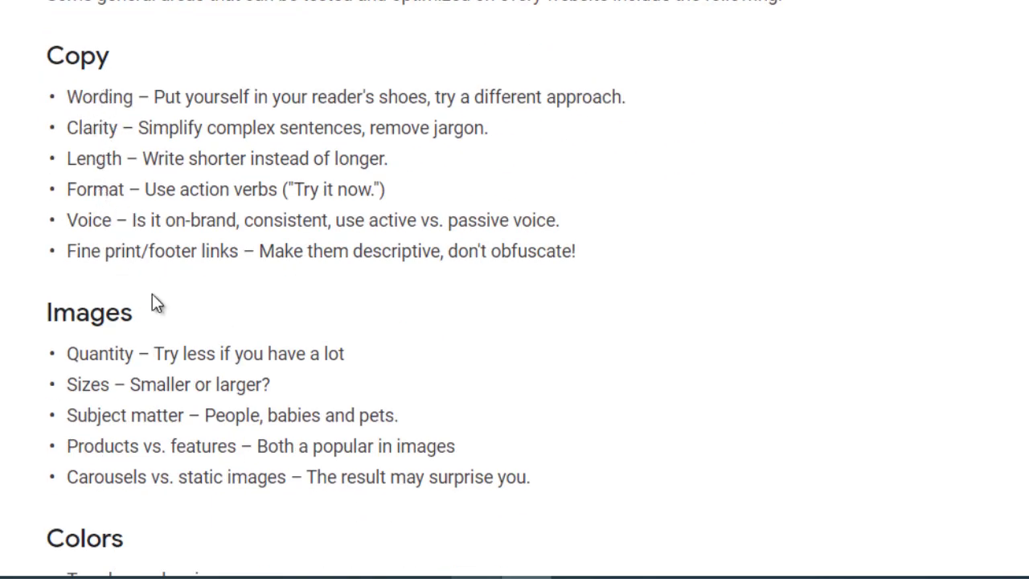
{"action": "scroll", "coordinate": [152, 299], "scroll_direction": "down", "scroll_amount": 5}
{"action": "scroll", "coordinate": [148, 315], "scroll_direction": "down", "scroll_amount": 1}
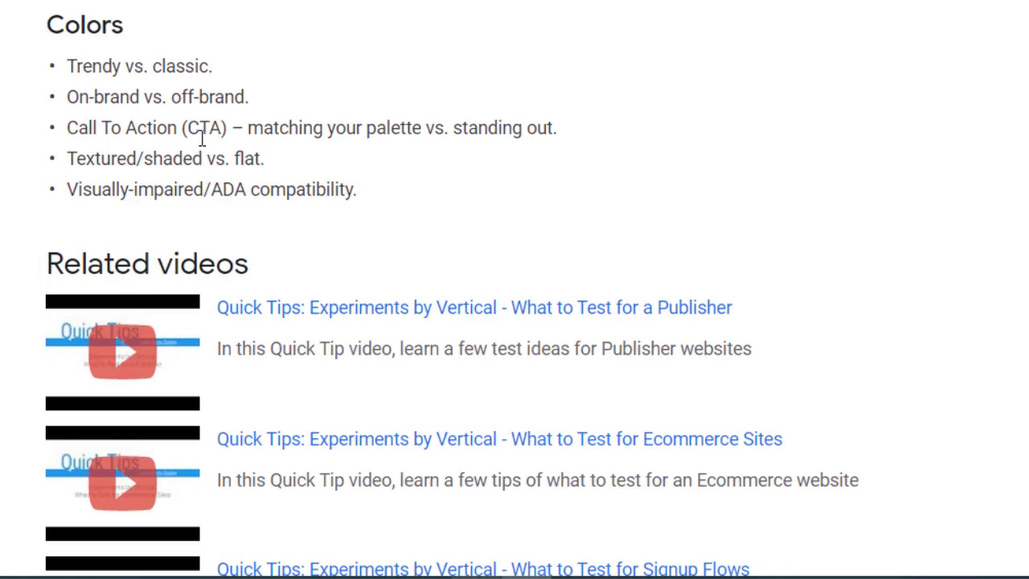
{"action": "scroll", "coordinate": [163, 123], "scroll_direction": "up", "scroll_amount": 7}
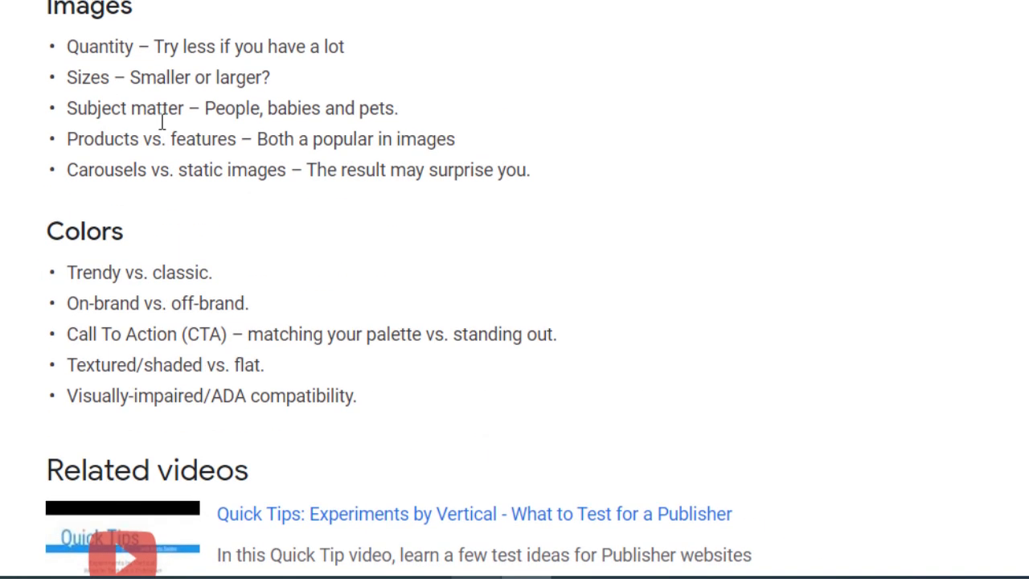
{"action": "scroll", "coordinate": [163, 122], "scroll_direction": "up", "scroll_amount": 12}
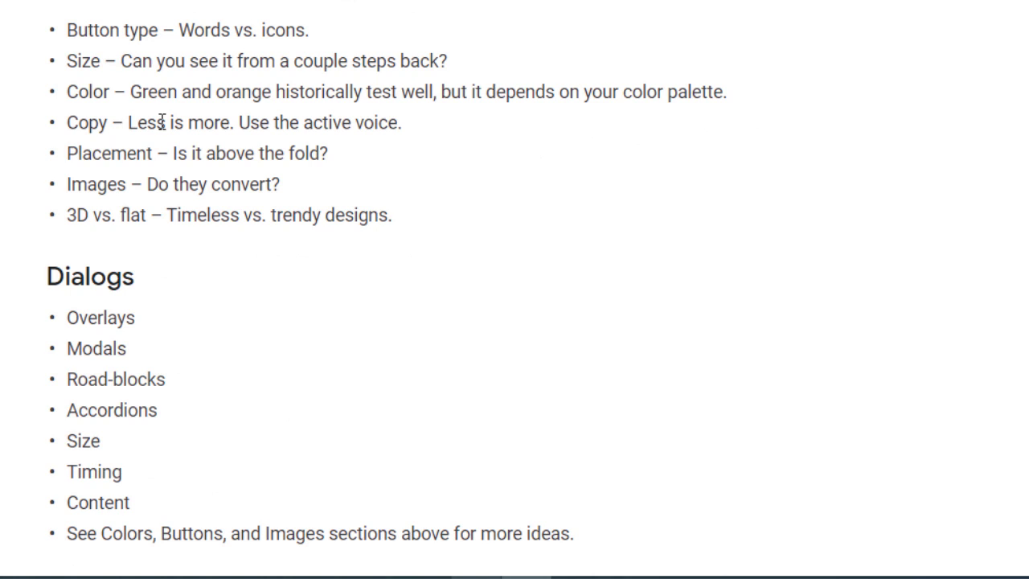
{"action": "scroll", "coordinate": [162, 122], "scroll_direction": "up", "scroll_amount": 7}
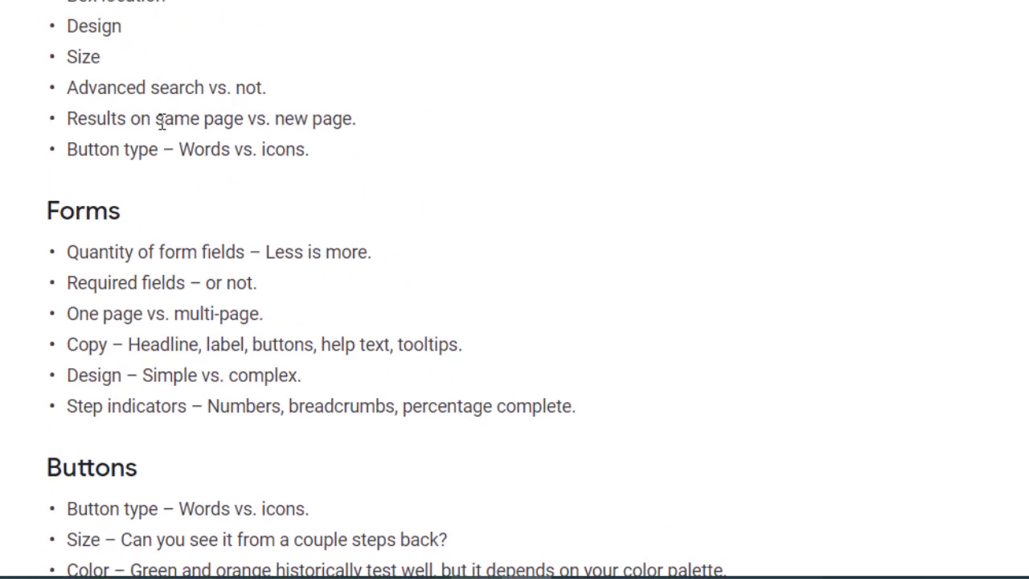
{"action": "scroll", "coordinate": [163, 122], "scroll_direction": "up", "scroll_amount": 2}
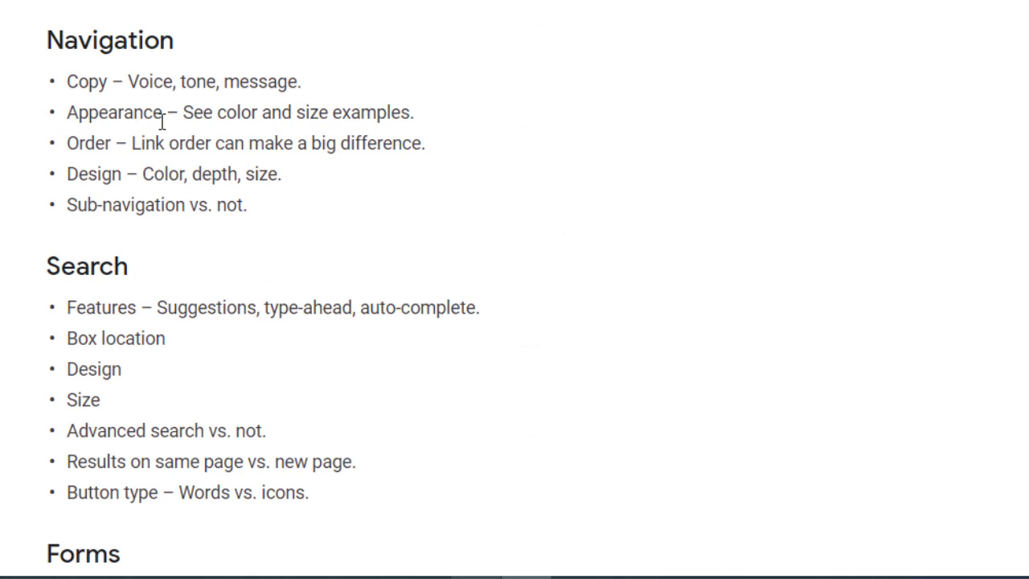
{"action": "scroll", "coordinate": [163, 122], "scroll_direction": "up", "scroll_amount": 4}
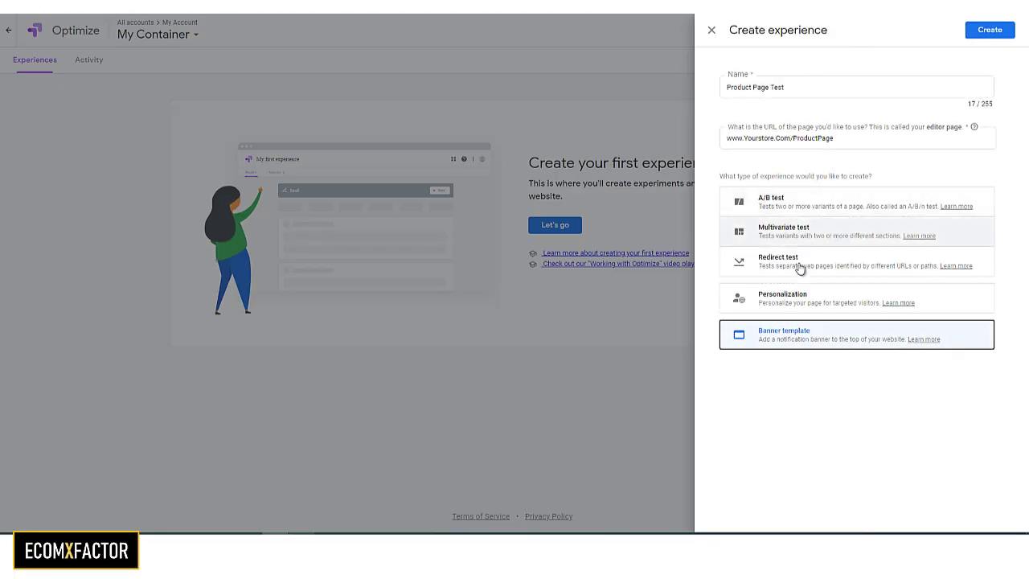
Create the Product Page Test experience as a redirect test
{"action": "left_click", "coordinate": [799, 269]}
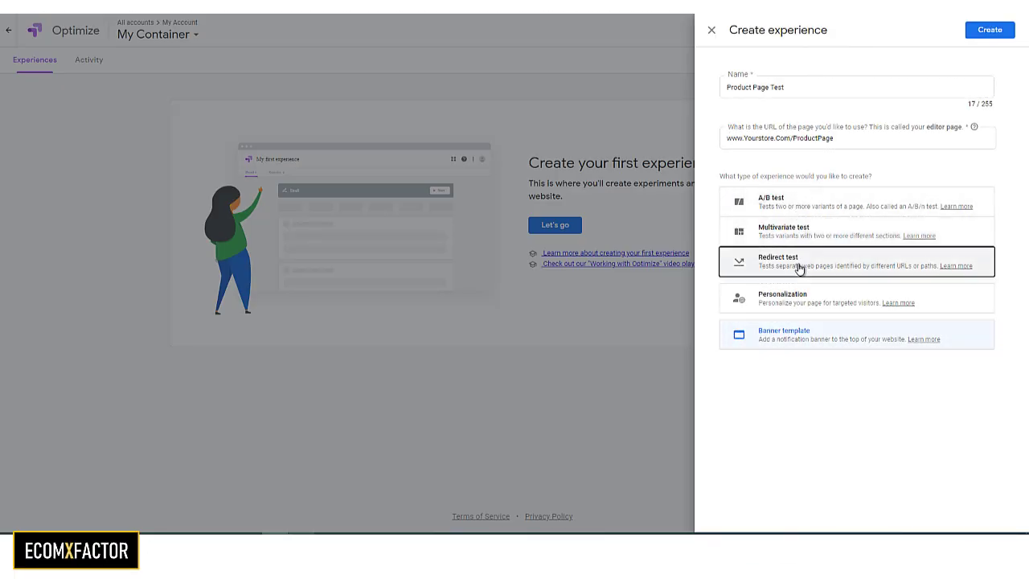
{"action": "left_click", "coordinate": [988, 30]}
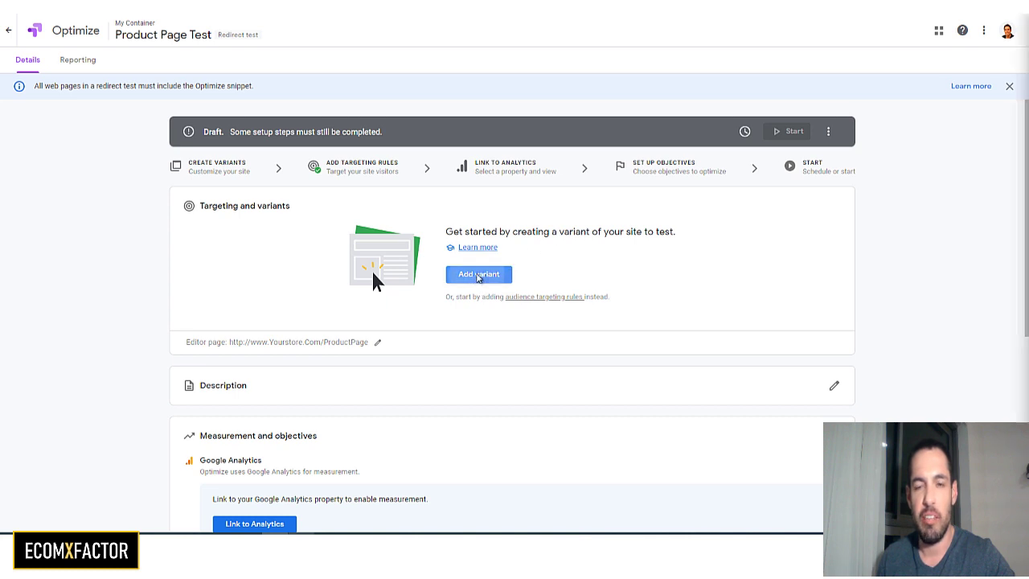
Start a new variant and name it "H1: TEST NAME, DATE, Different Headline"
{"action": "left_click", "coordinate": [479, 274]}
{"action": "triple_click", "coordinate": [407, 115]}
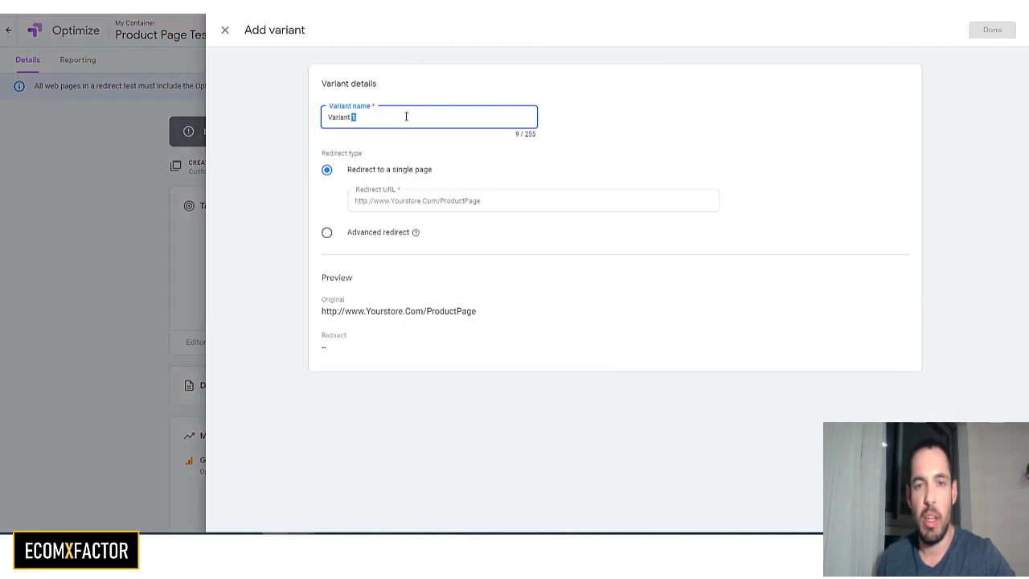
{"action": "type", "text": "H1:"}
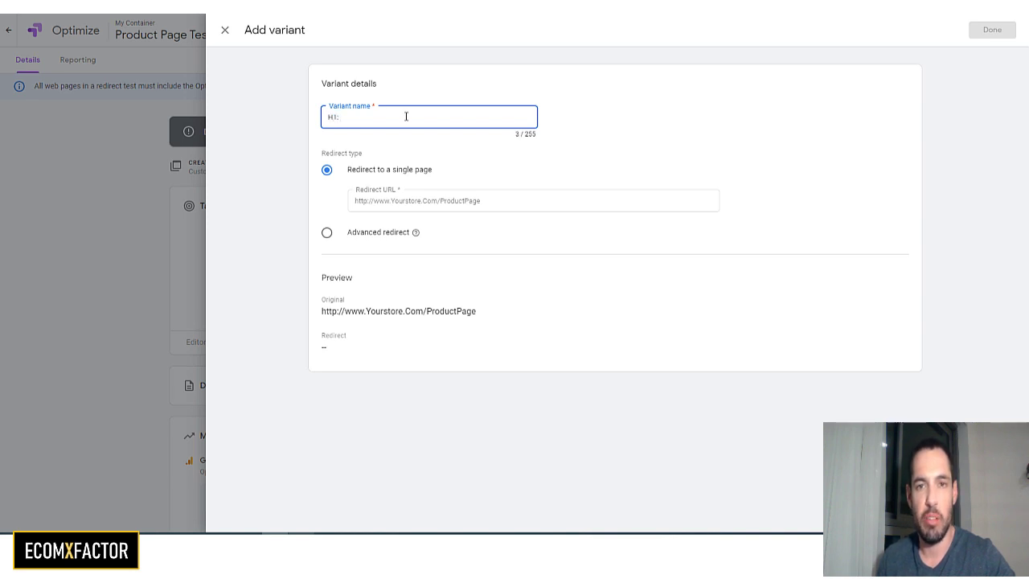
{"action": "type", "text": " TEST"}
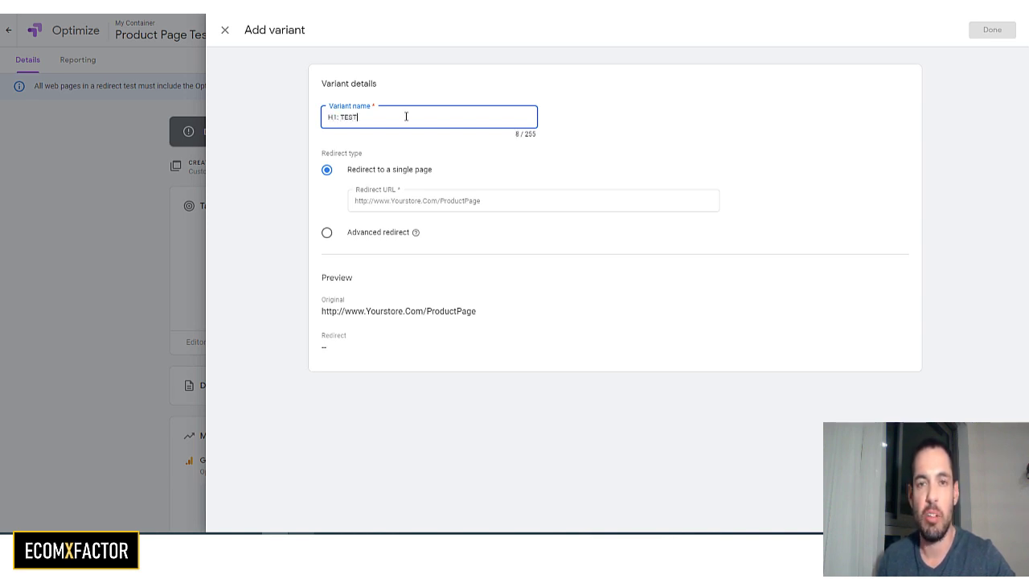
{"action": "type", "text": " NAME "}
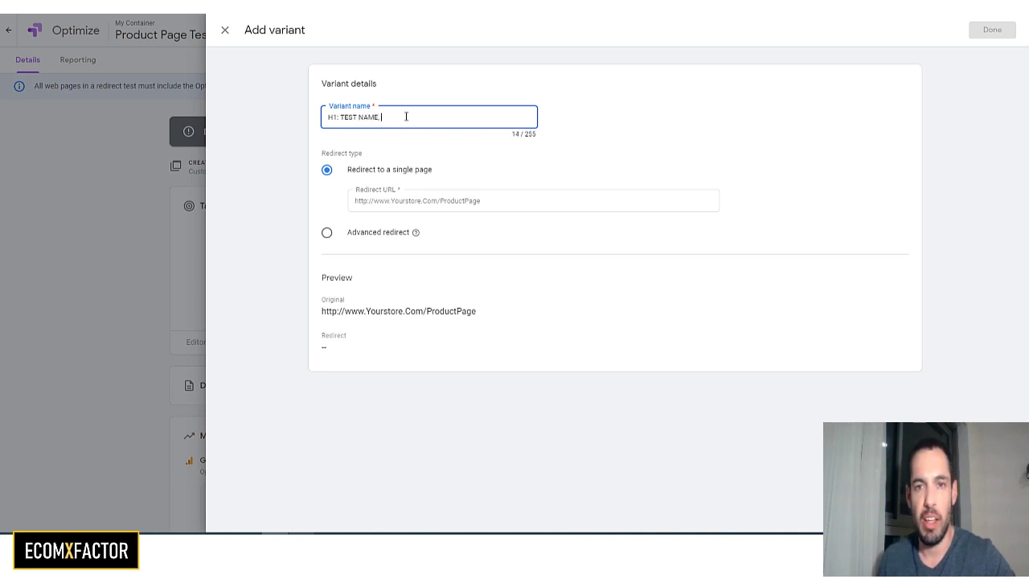
{"action": "type", "text": " DATE"}
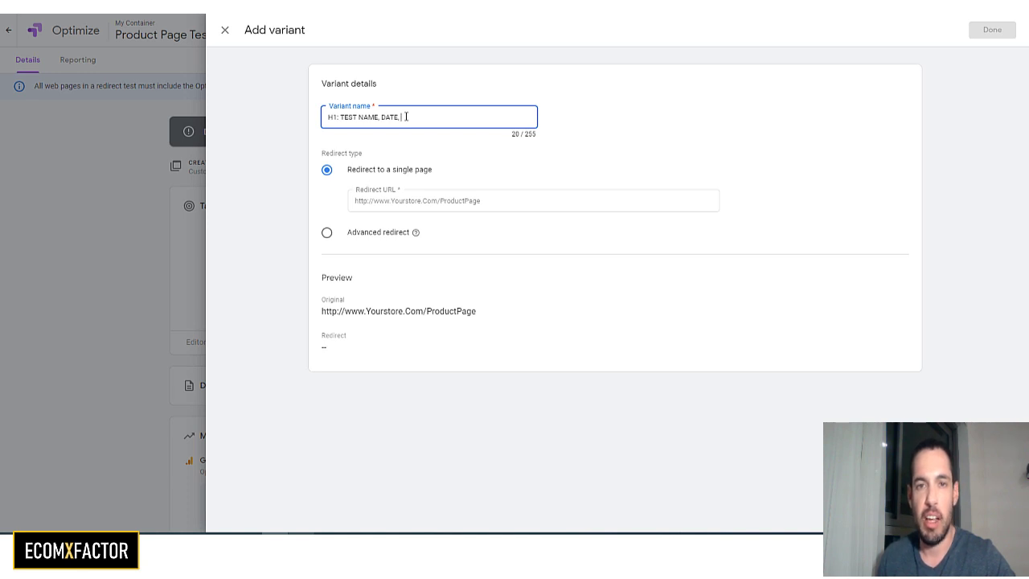
{"action": "type", "text": ","}
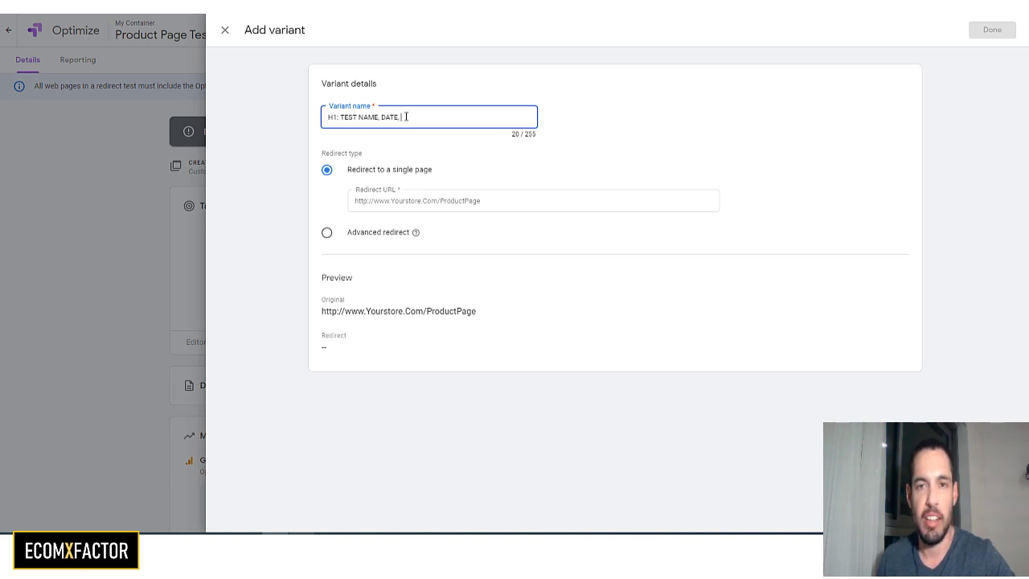
{"action": "type", "text": " Defa"}
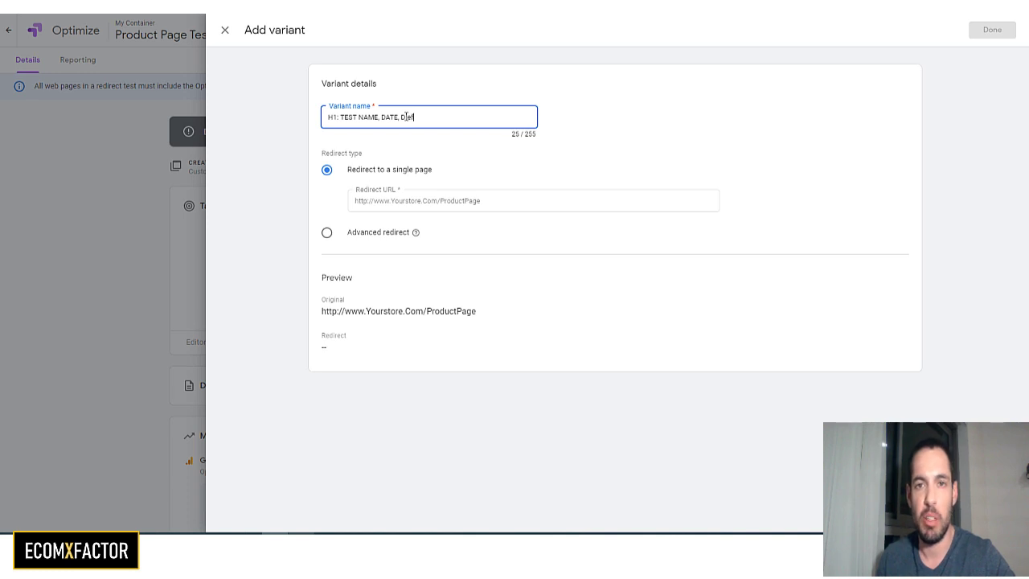
{"action": "type", "text": "erent H"}
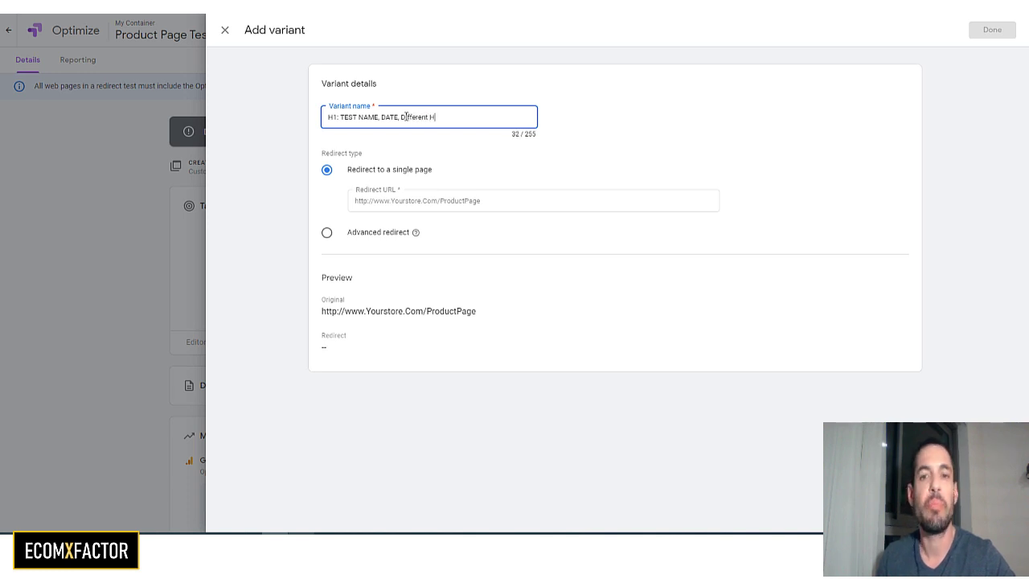
{"action": "type", "text": "eadline"}
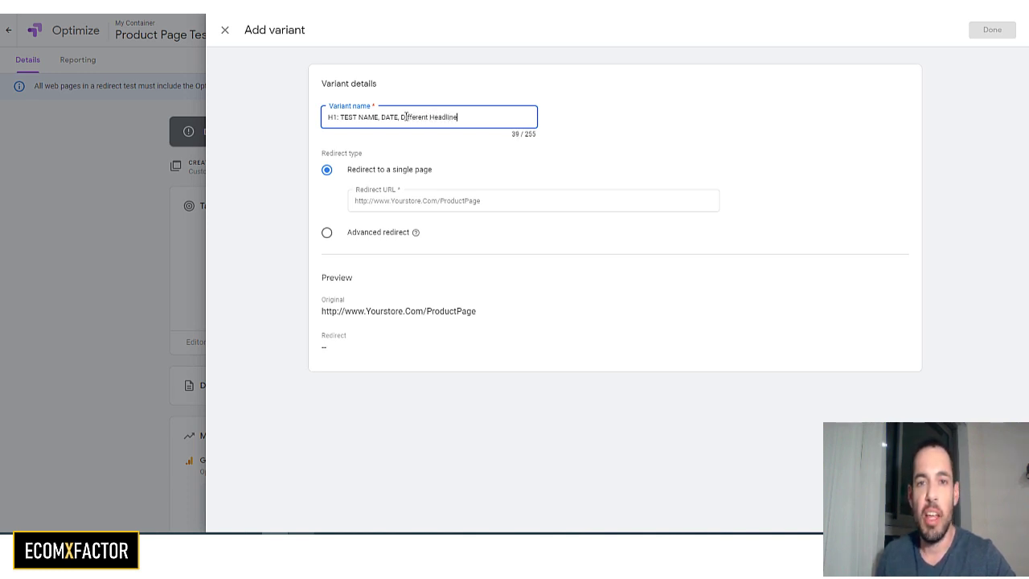
{"action": "left_click", "coordinate": [397, 195]}
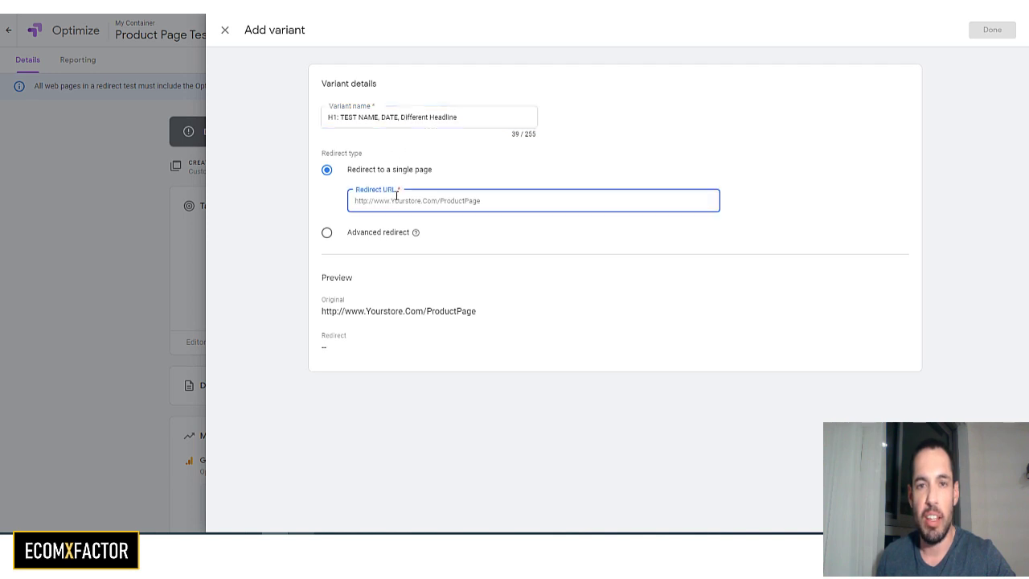
{"action": "type", "text": "www.your"}
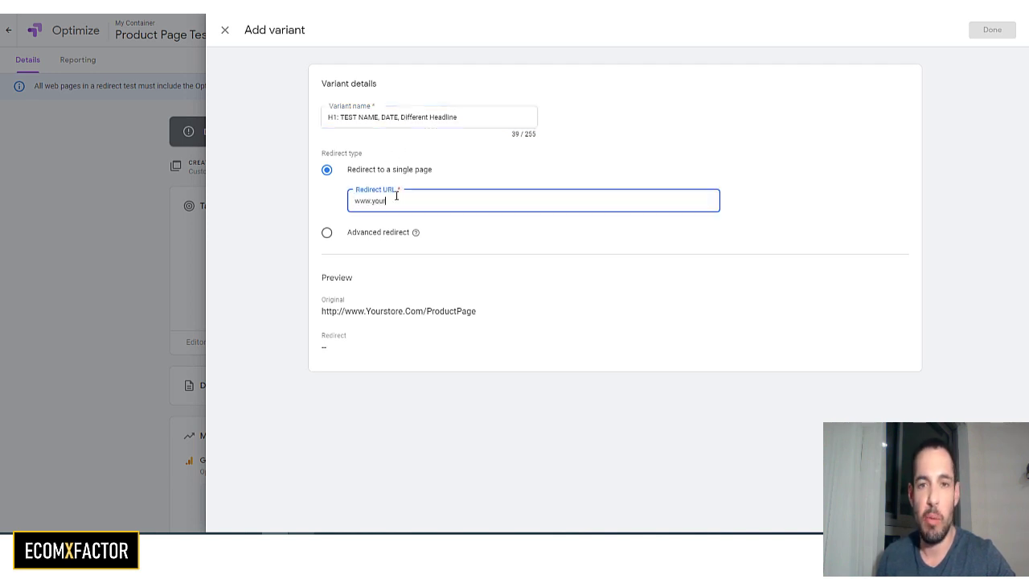
{"action": "type", "text": "store.c"}
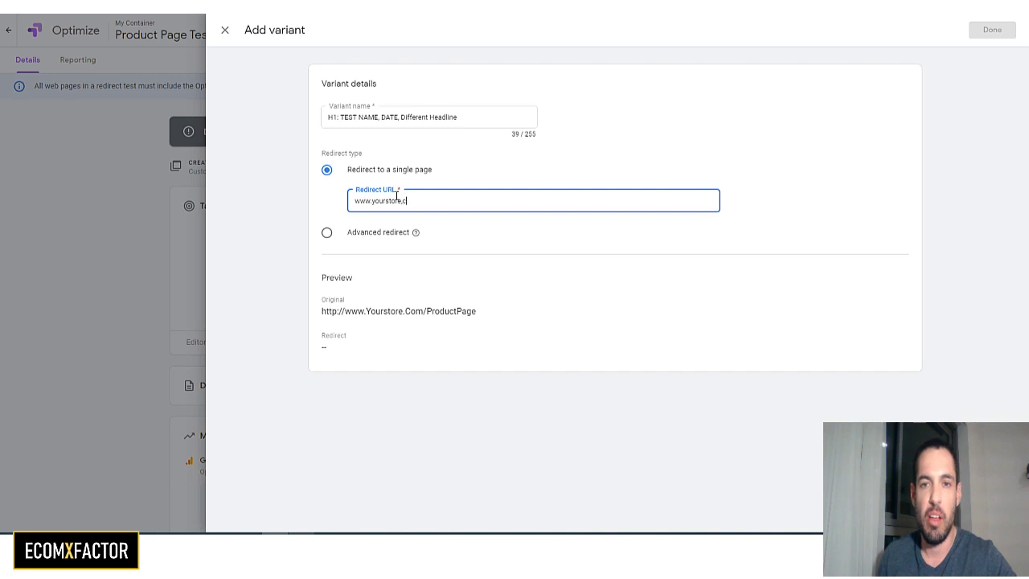
{"action": "type", "text": "om/"}
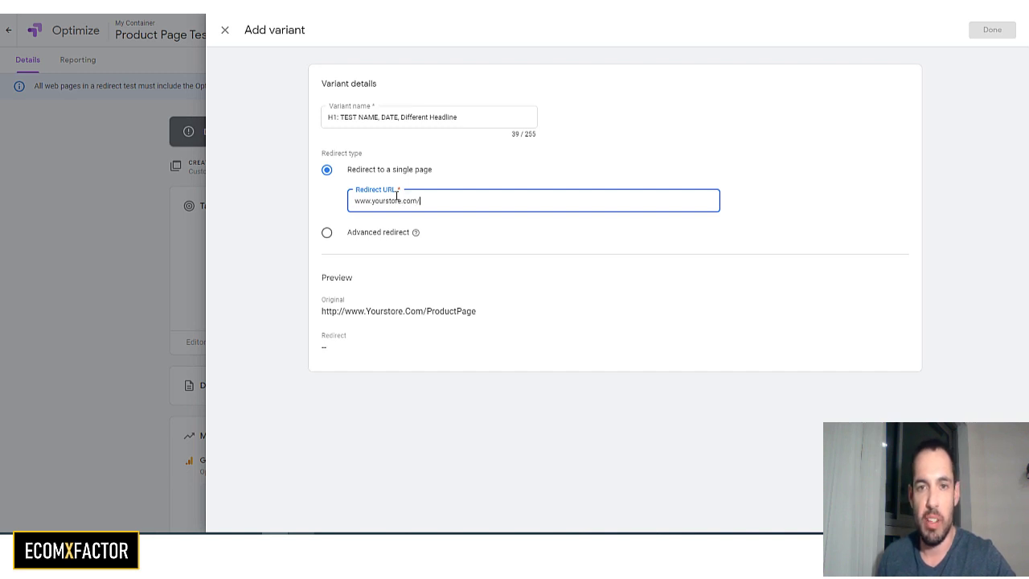
{"action": "type", "text": "product"}
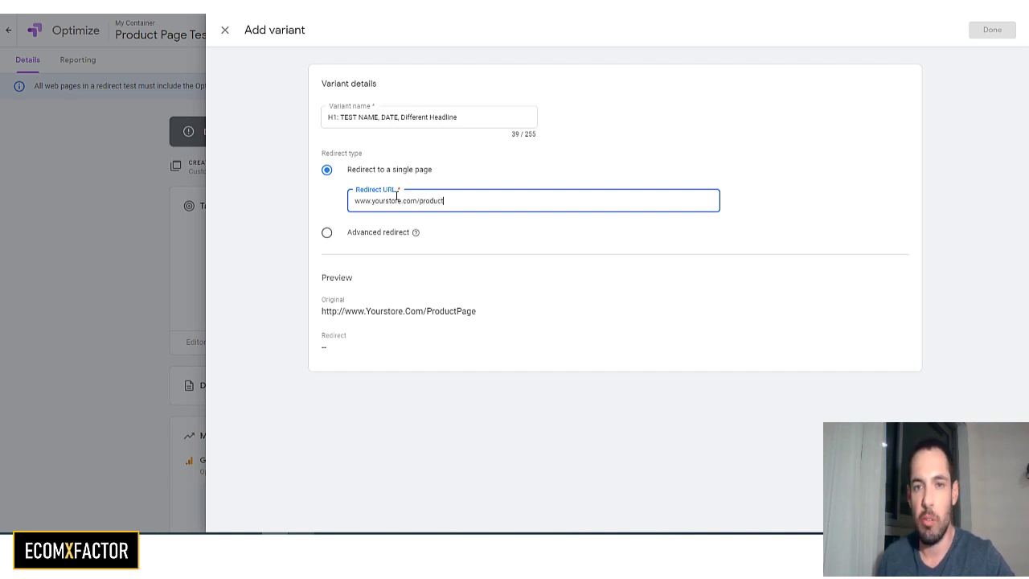
{"action": "type", "text": "page-v2"}
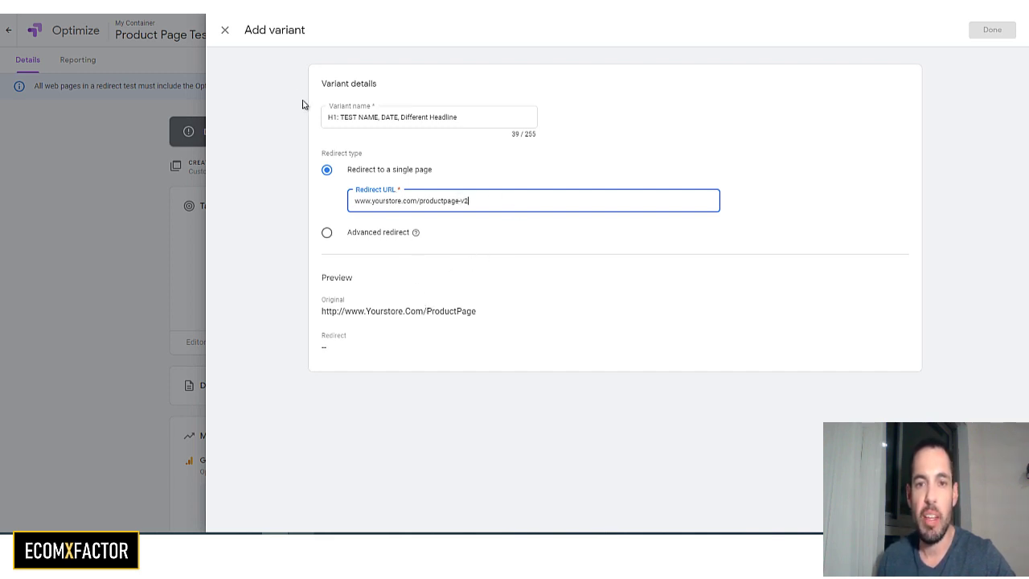
{"action": "left_click", "coordinate": [226, 30]}
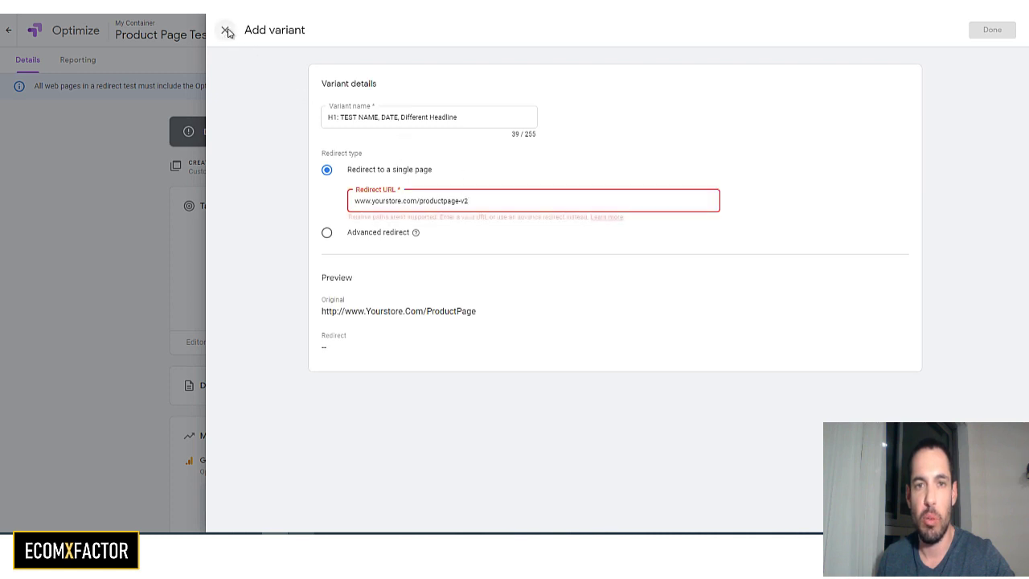
Set the experience description to "HO: Original Headline VS H1: Testimonial instead of Headline" and save it
{"action": "scroll", "coordinate": [301, 211], "scroll_direction": "down", "scroll_amount": 2}
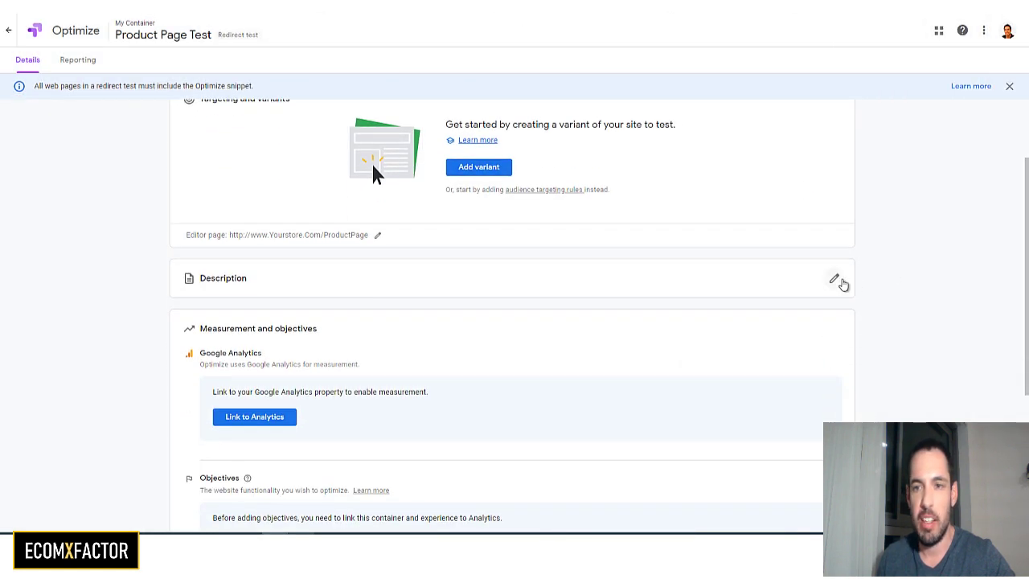
{"action": "left_click", "coordinate": [836, 279]}
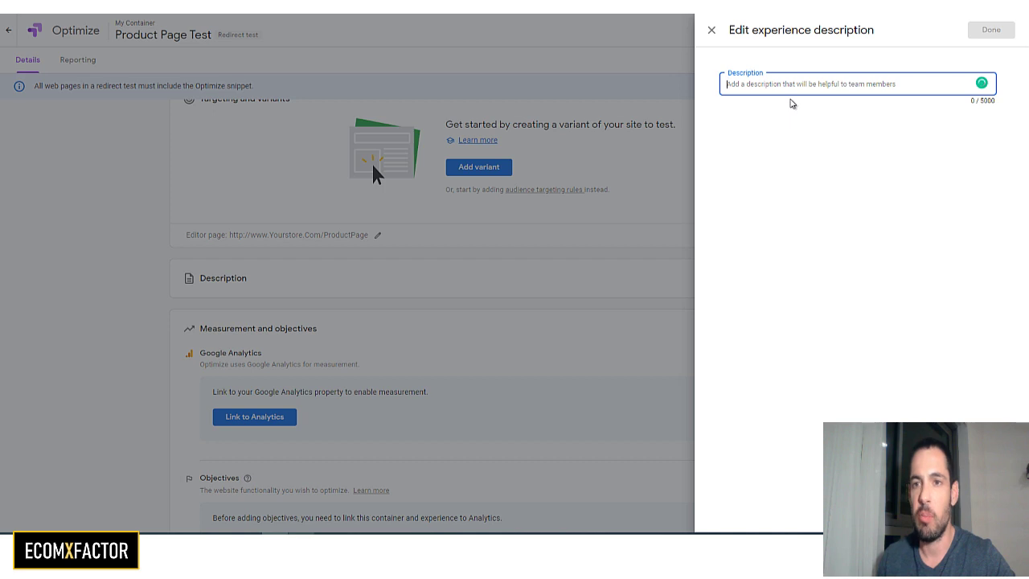
{"action": "type", "text": "Ho"}
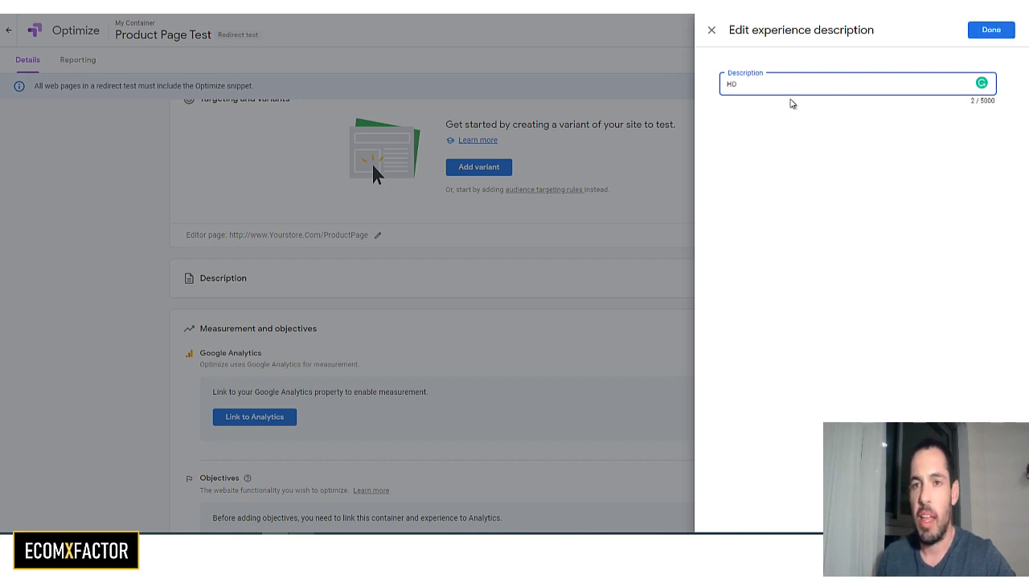
{"action": "type", "text": ":"}
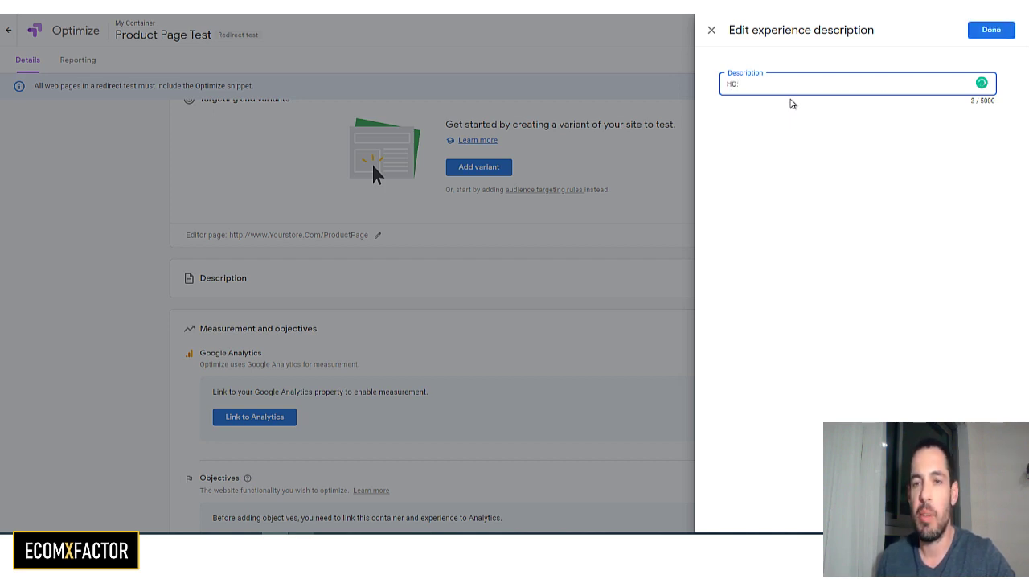
{"action": "type", "text": " Original Headli"}
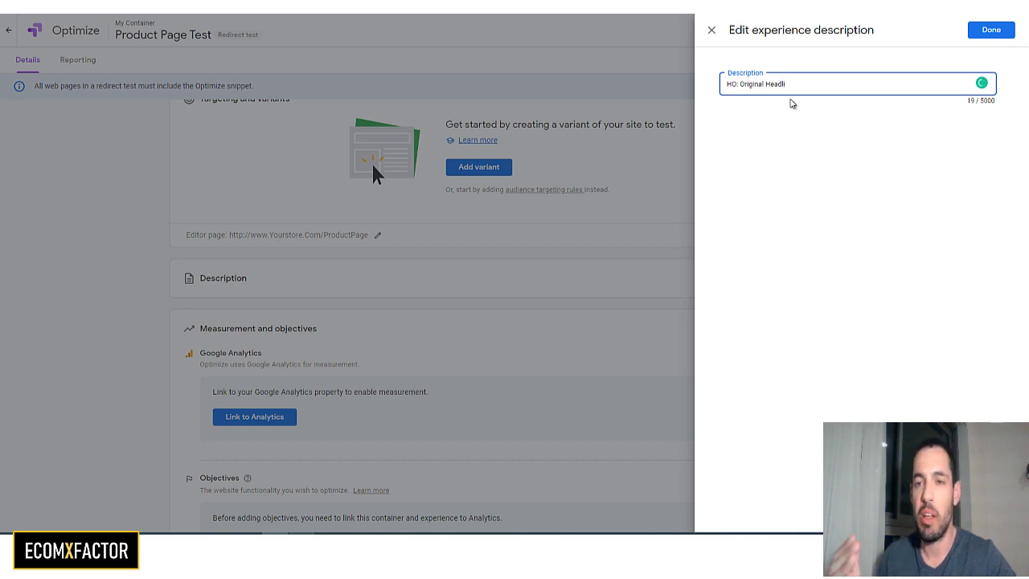
{"action": "type", "text": "ne "}
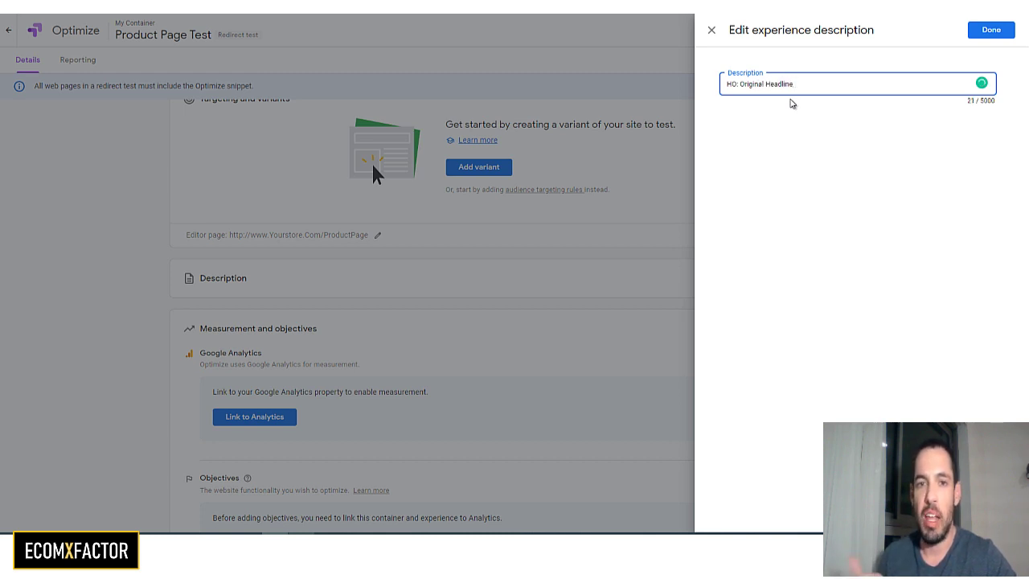
{"action": "type", "text": "VS"}
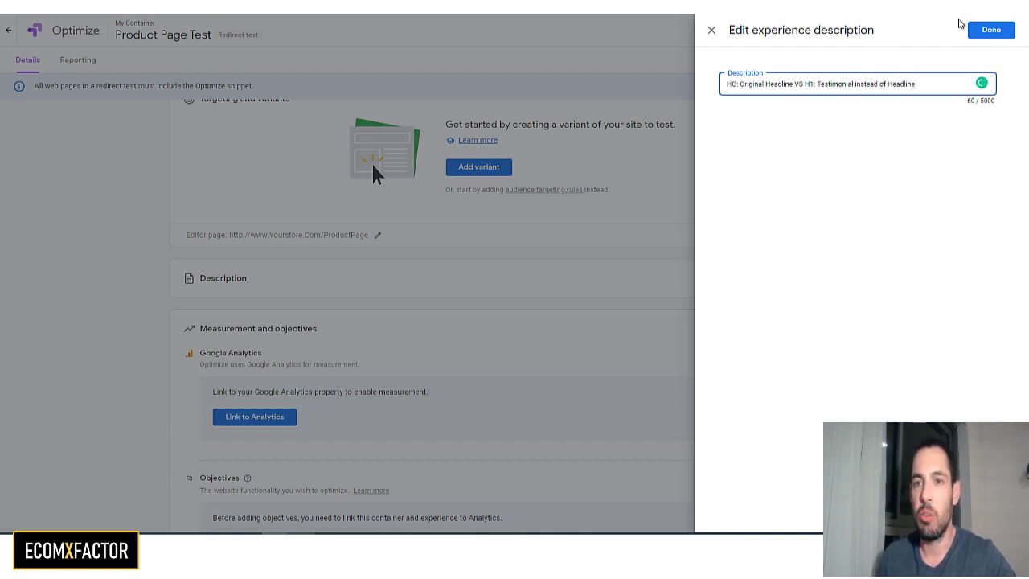
{"action": "left_click", "coordinate": [979, 34]}
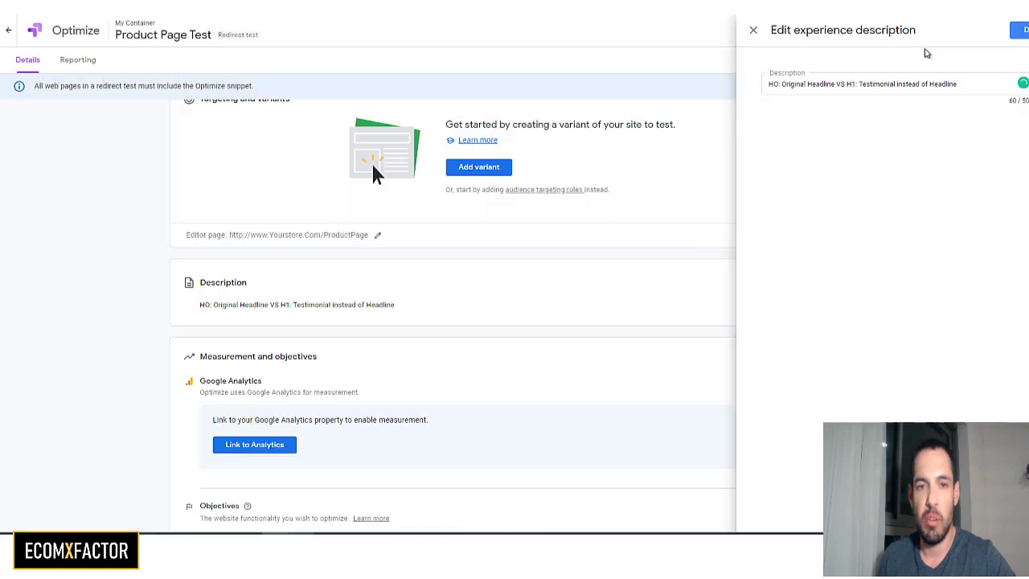
View the form for linking a Google Analytics property to the experience, and close it without linking one
{"action": "scroll", "coordinate": [317, 388], "scroll_direction": "down", "scroll_amount": 1}
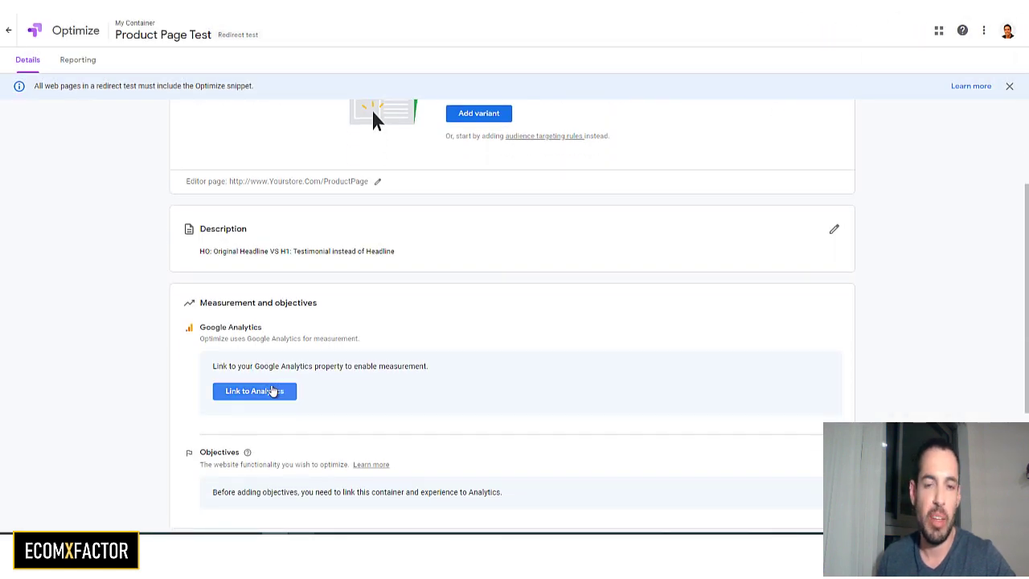
{"action": "scroll", "coordinate": [265, 391], "scroll_direction": "down", "scroll_amount": 1}
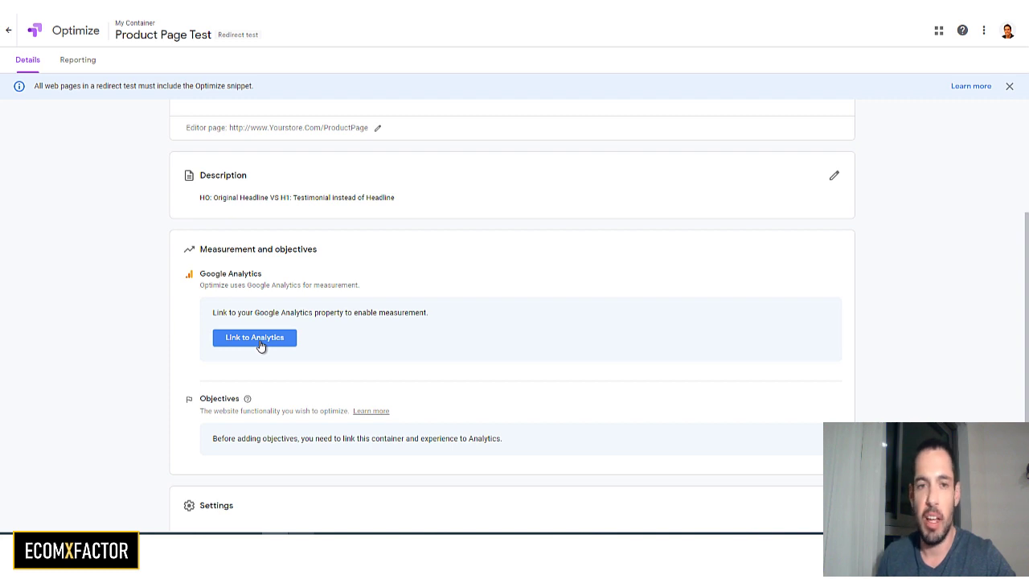
{"action": "left_click", "coordinate": [259, 339]}
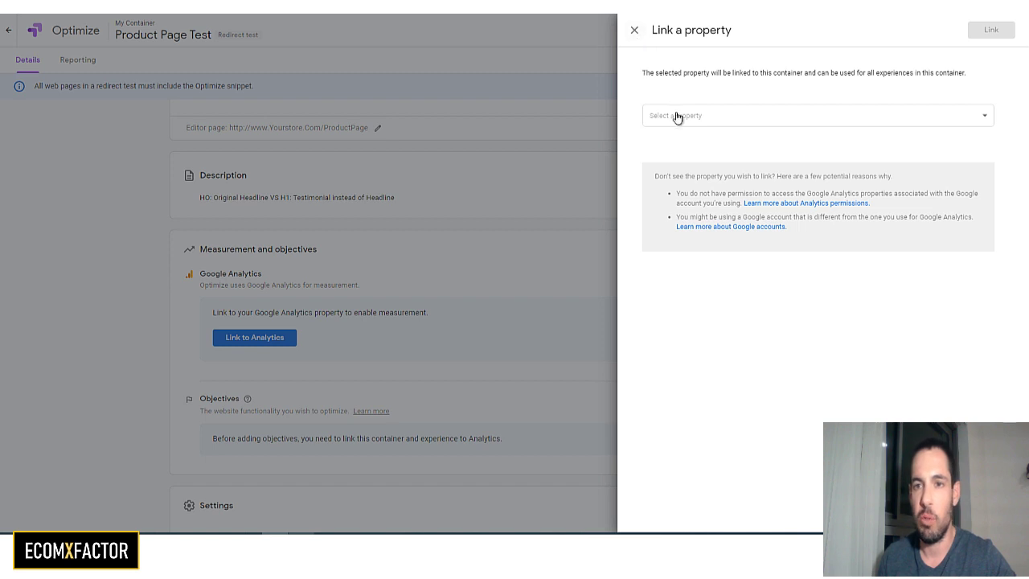
{"action": "left_click", "coordinate": [634, 32]}
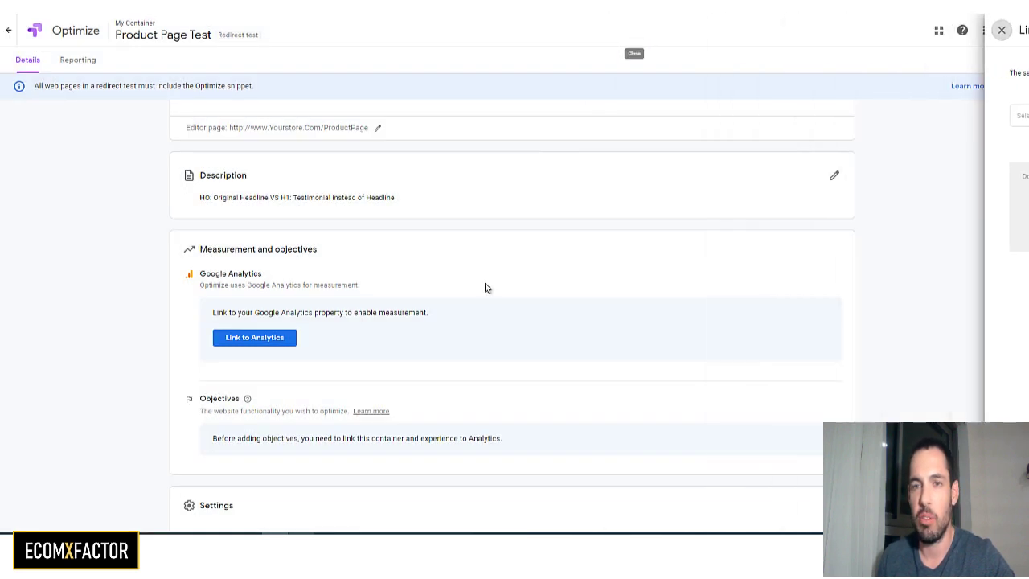
Review the experience's traffic allocation setting and close it without changes
{"action": "scroll", "coordinate": [402, 406], "scroll_direction": "down", "scroll_amount": 2}
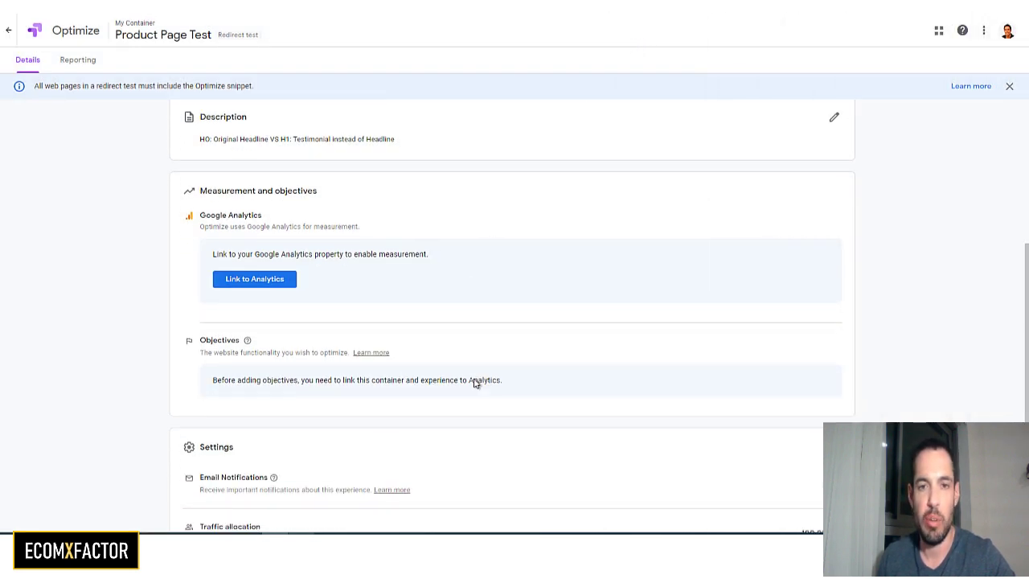
{"action": "scroll", "coordinate": [474, 382], "scroll_direction": "down", "scroll_amount": 2}
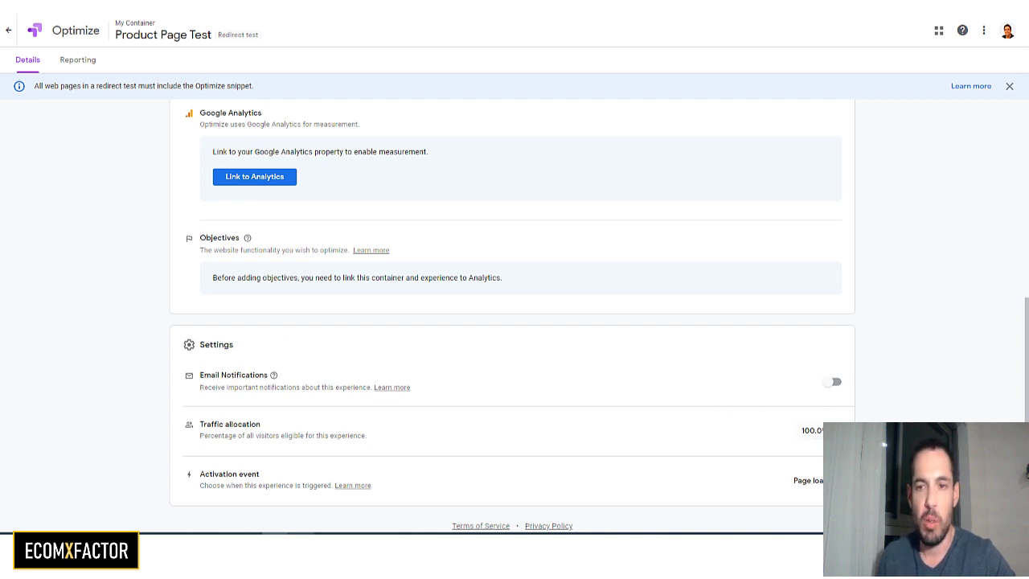
{"action": "left_click", "coordinate": [837, 429]}
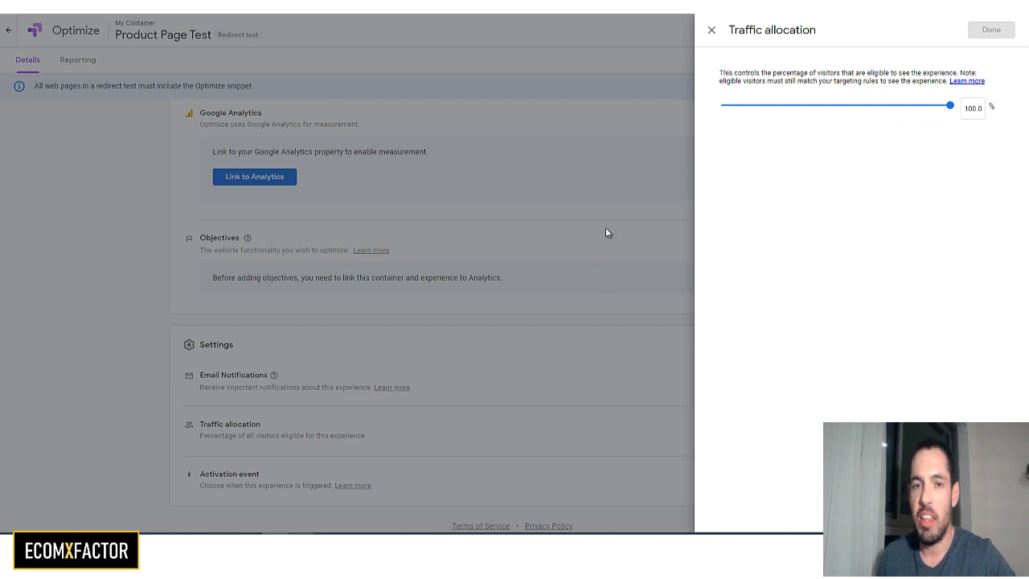
{"action": "left_click", "coordinate": [712, 30]}
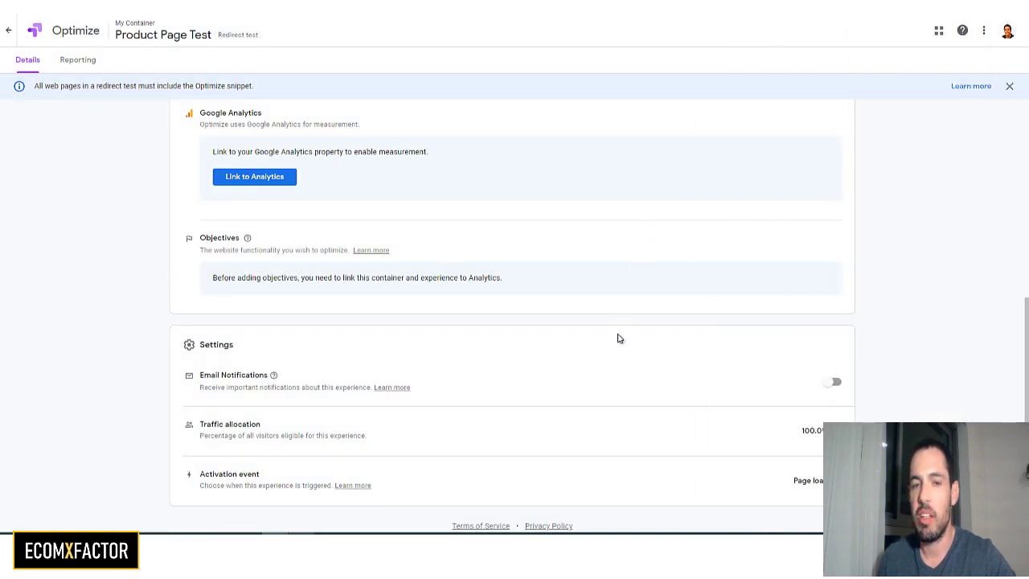
Check the activation event options, keep Page load, close without saving, and return to the experience's setup checklist
{"action": "left_click", "coordinate": [802, 483]}
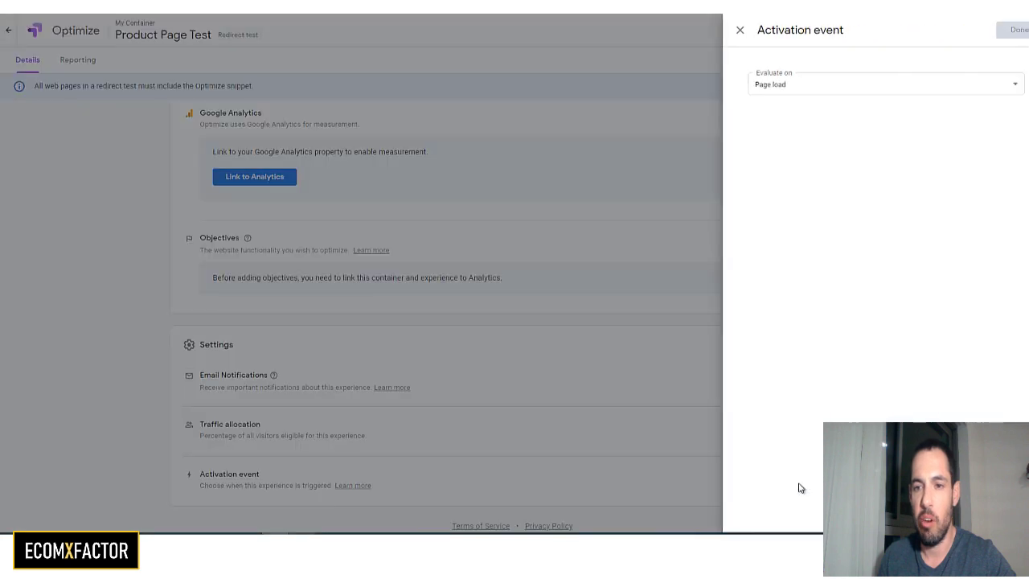
{"action": "left_click", "coordinate": [769, 85]}
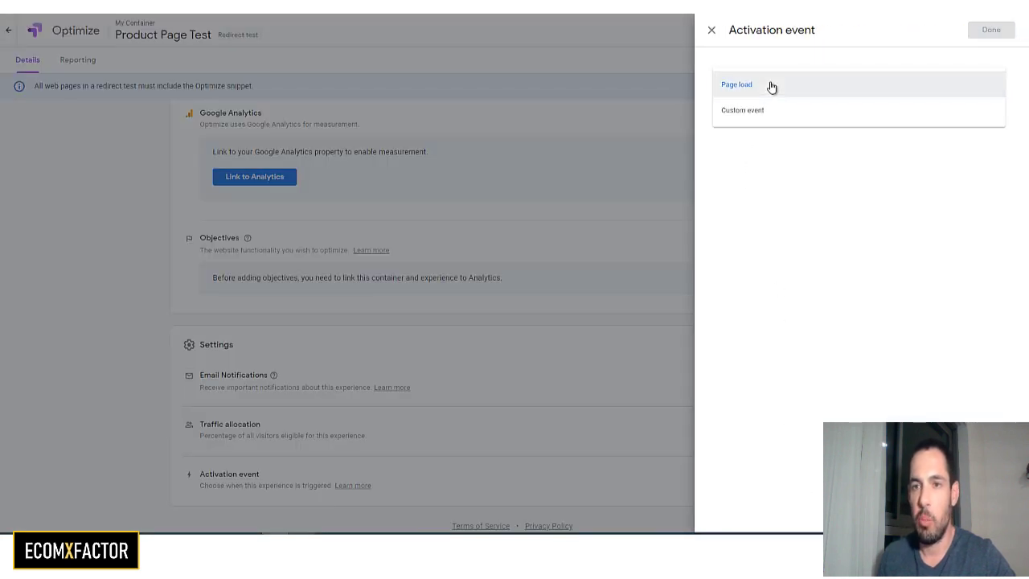
{"action": "left_click", "coordinate": [771, 86]}
{"action": "left_click", "coordinate": [711, 29]}
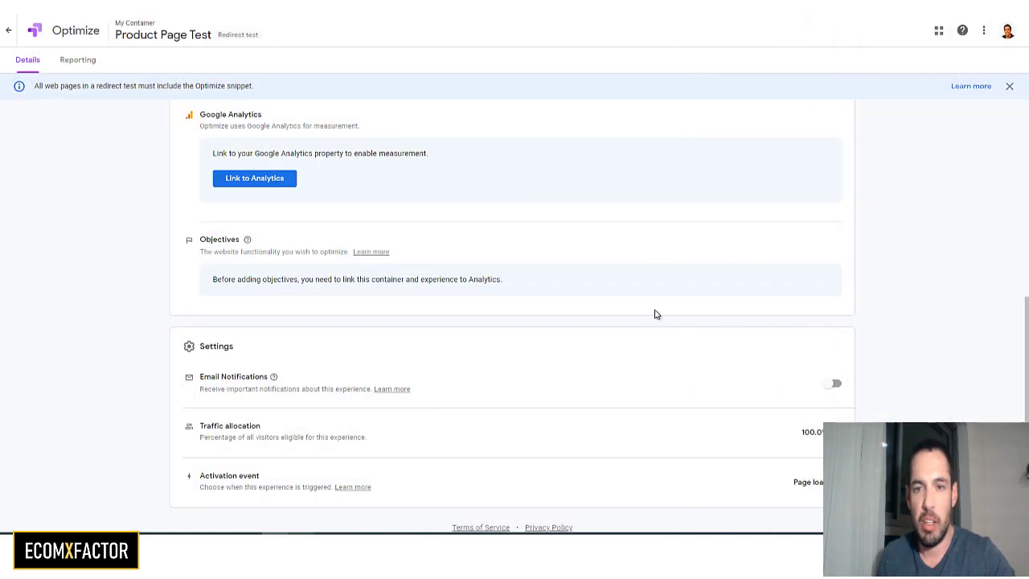
{"action": "scroll", "coordinate": [655, 314], "scroll_direction": "up", "scroll_amount": 5}
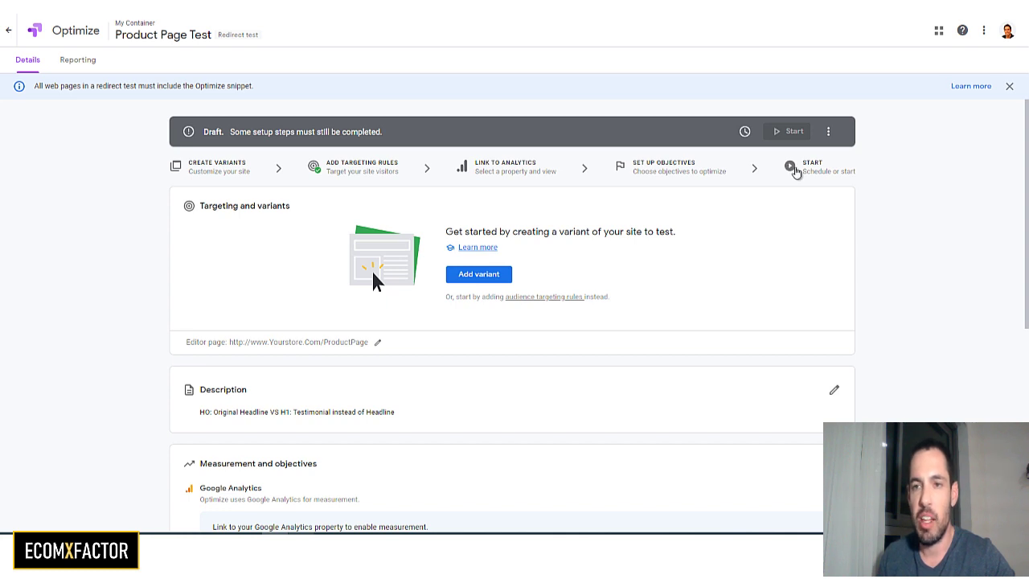
Switch to the New Guarentee experiment report in Google Analytics and show its Ecommerce metrics for both variants
{"action": "scroll", "coordinate": [794, 170], "scroll_direction": "down", "scroll_amount": 1}
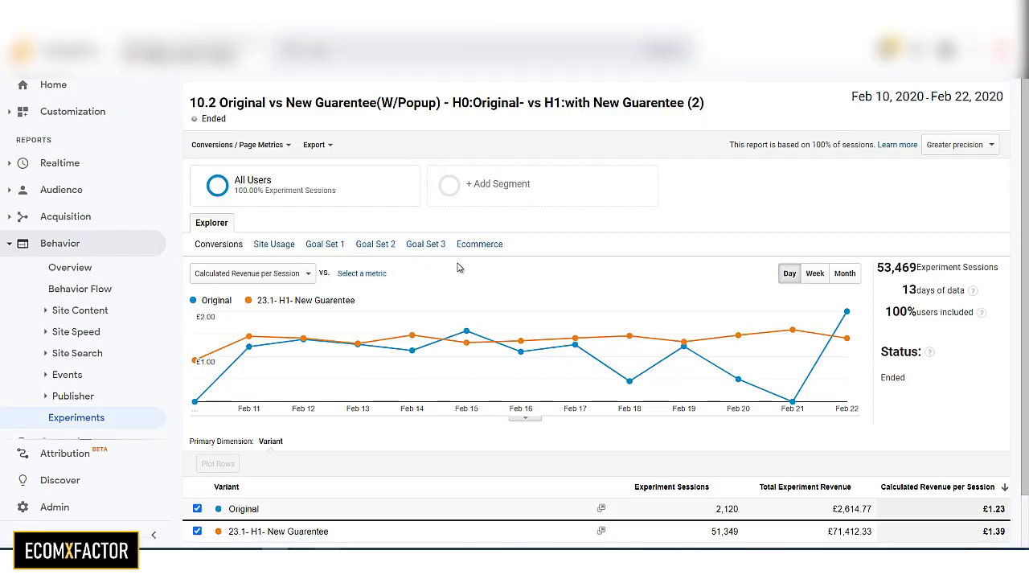
{"action": "scroll", "coordinate": [456, 268], "scroll_direction": "down", "scroll_amount": 1}
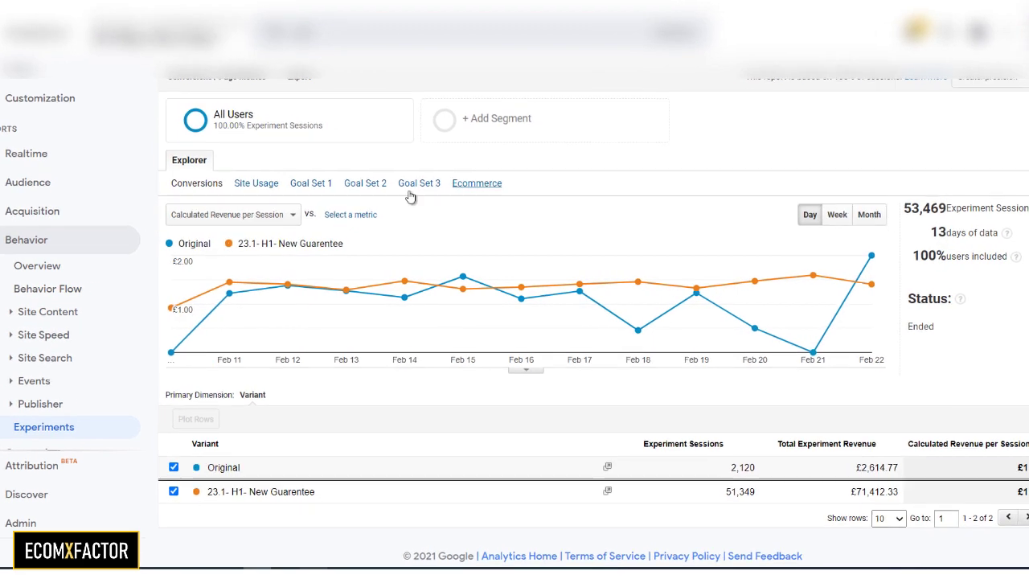
{"action": "left_click", "coordinate": [461, 182]}
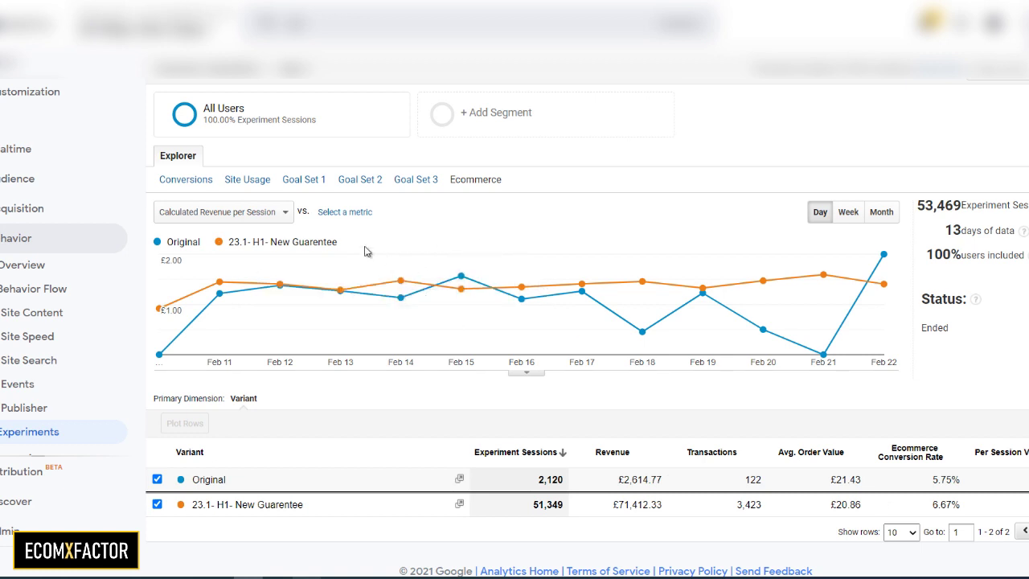
{"action": "mouse_move", "coordinate": [464, 300]}
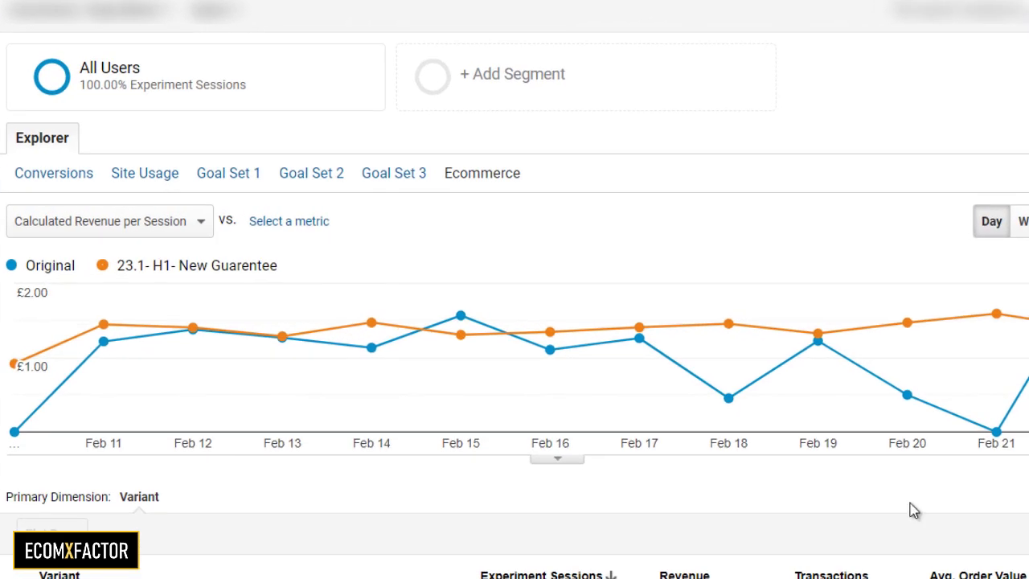
Add Added to Cart (Goal 1 Conversion Rate) as the comparison metric in the experiment chart
{"action": "left_click", "coordinate": [305, 225]}
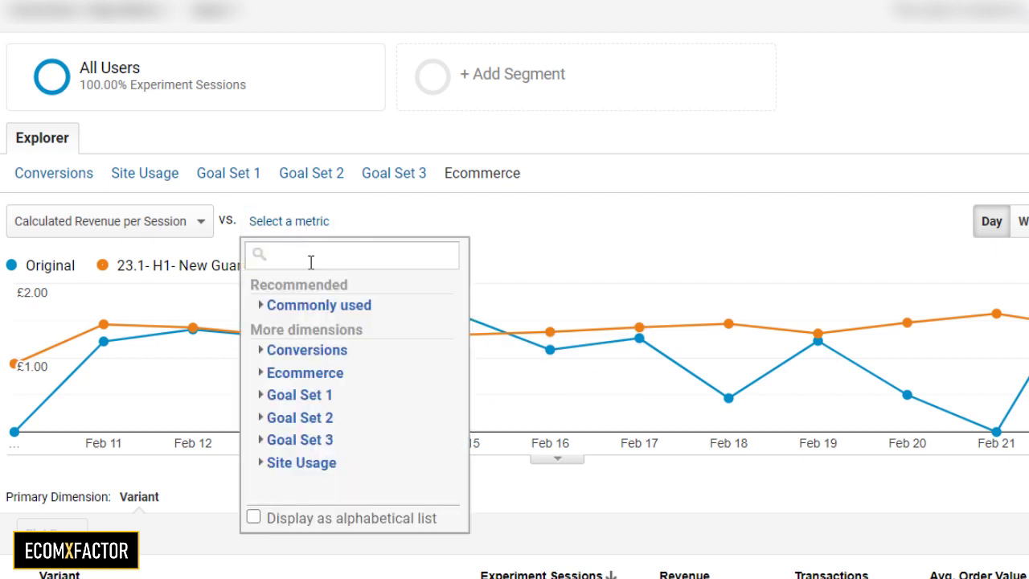
{"action": "type", "text": "add"}
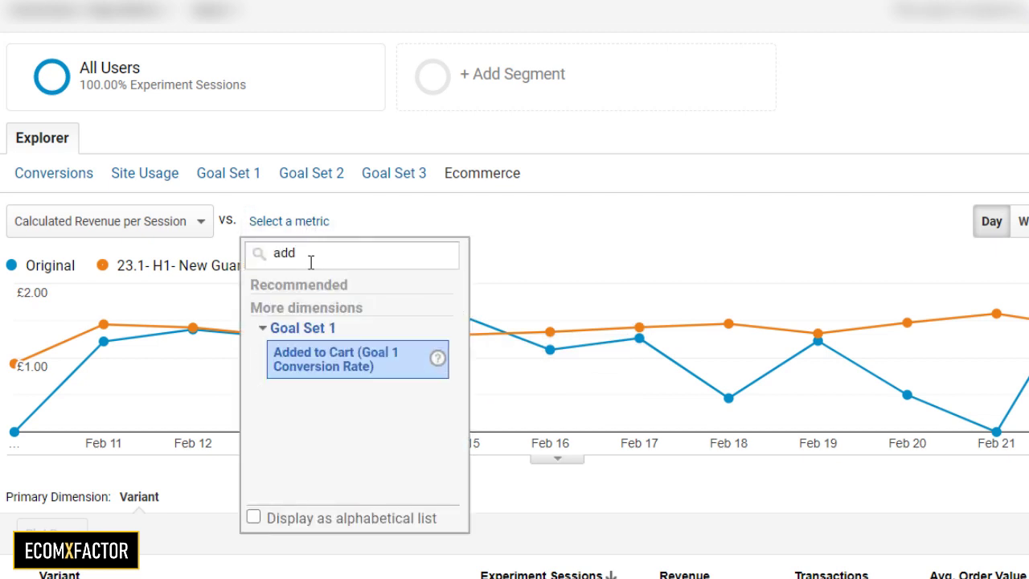
{"action": "left_click", "coordinate": [364, 370]}
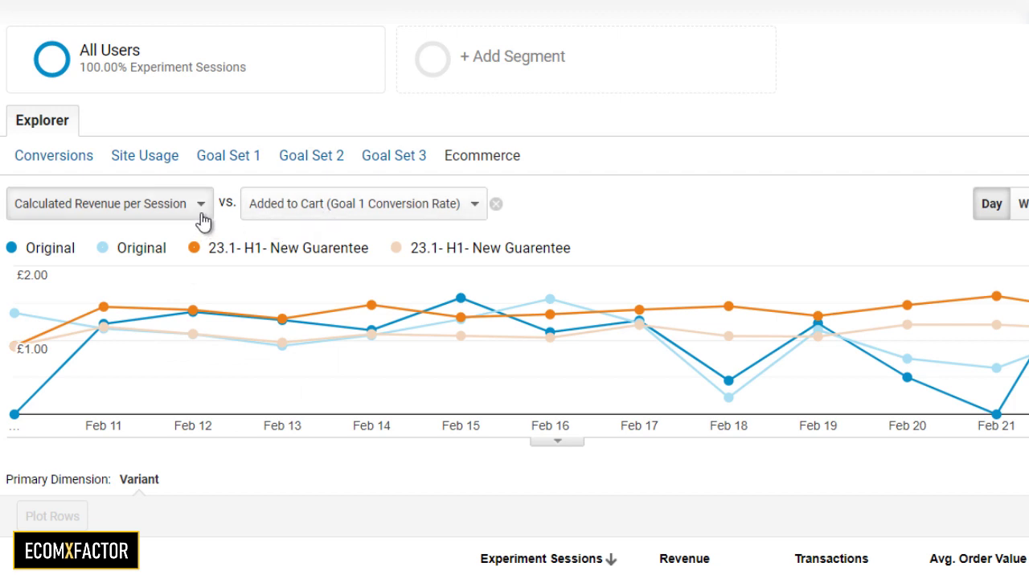
{"action": "mouse_move", "coordinate": [181, 298]}
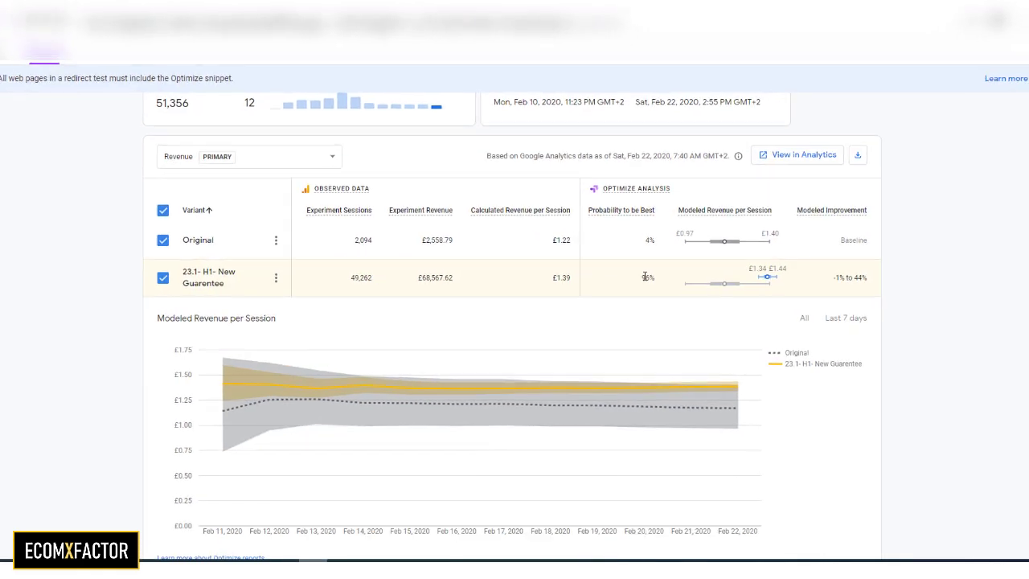
Examine each variant's probability to be best and the modeled revenue per session in the ended Optimize experiment report
{"action": "double_click", "coordinate": [638, 279]}
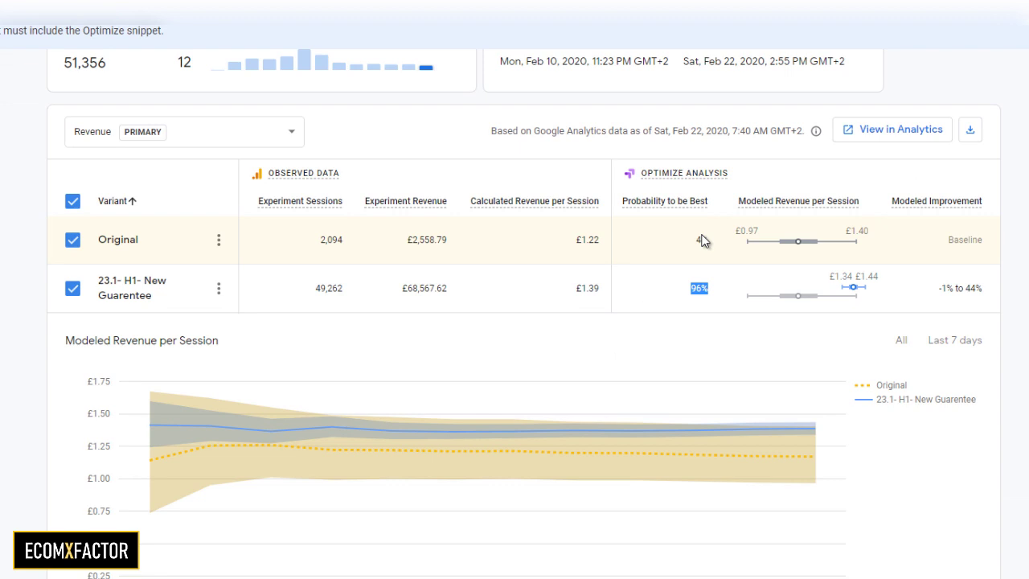
{"action": "double_click", "coordinate": [702, 239]}
{"action": "scroll", "coordinate": [731, 297], "scroll_direction": "up", "scroll_amount": 2}
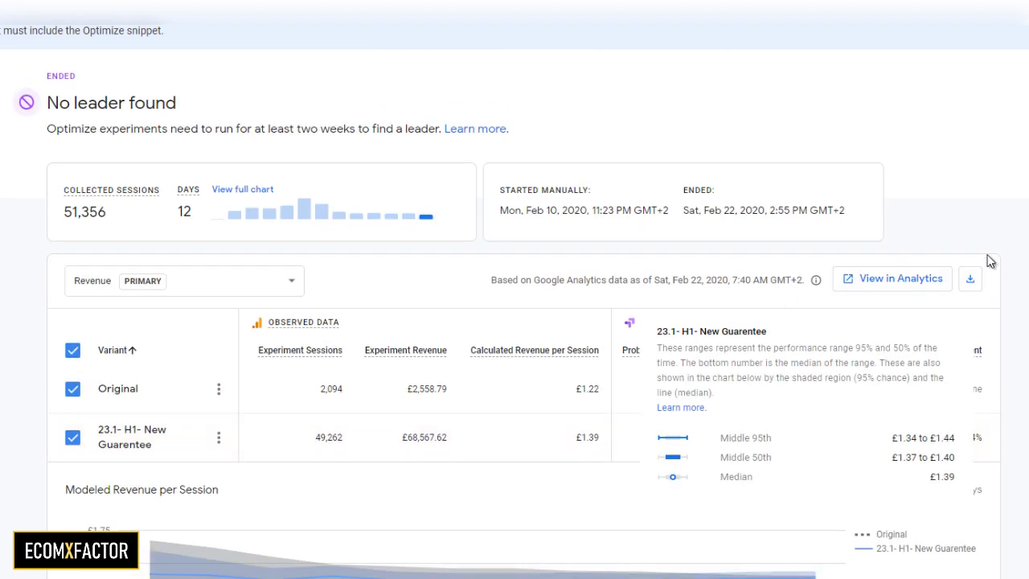
{"action": "scroll", "coordinate": [987, 260], "scroll_direction": "down", "scroll_amount": 3}
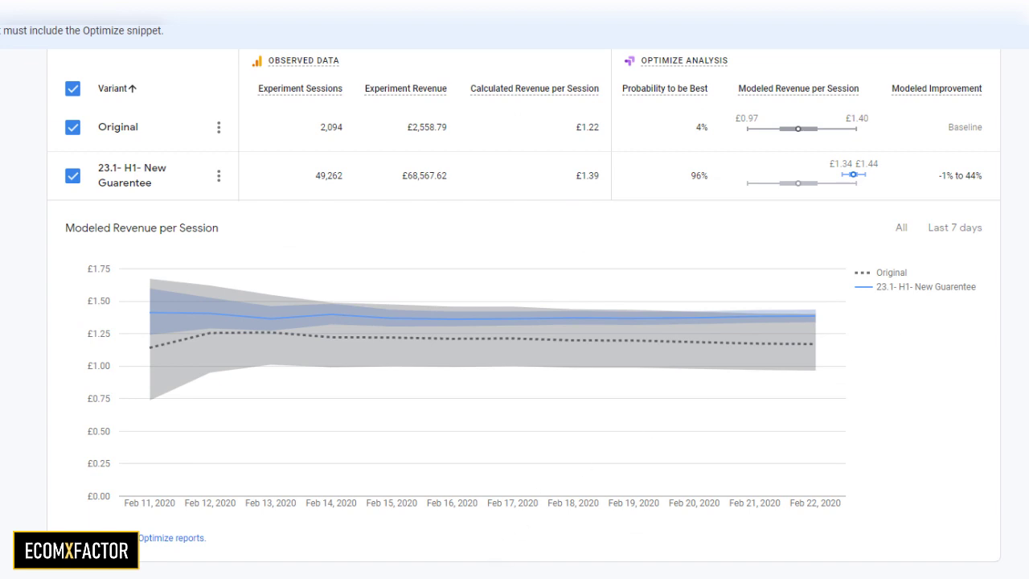